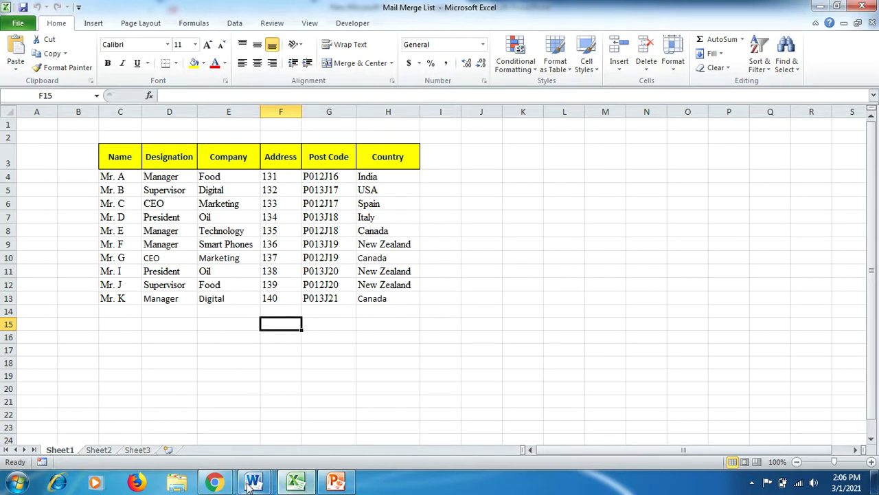
- Switch to the Mail Merge 1 letter in Word, insert a blank line above the "Dear," greeting and bring up the mail merge commands
mouse_move(253, 483)
left_click(144, 430)
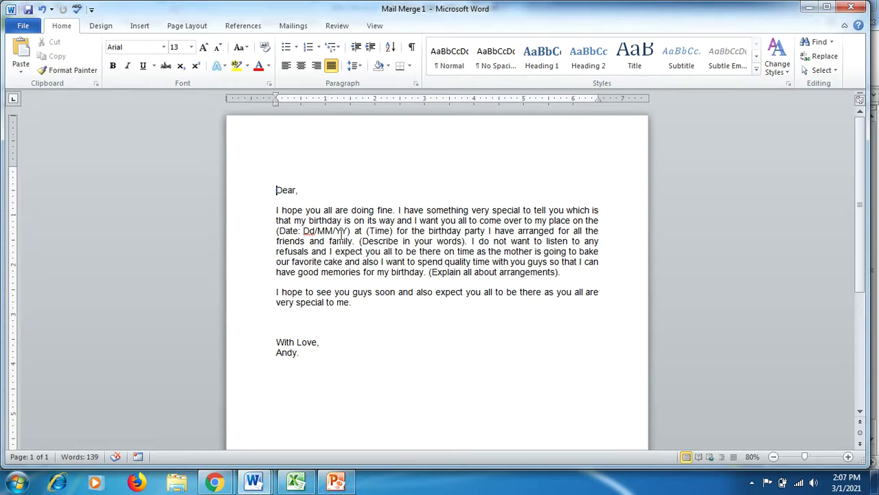
key("Return")
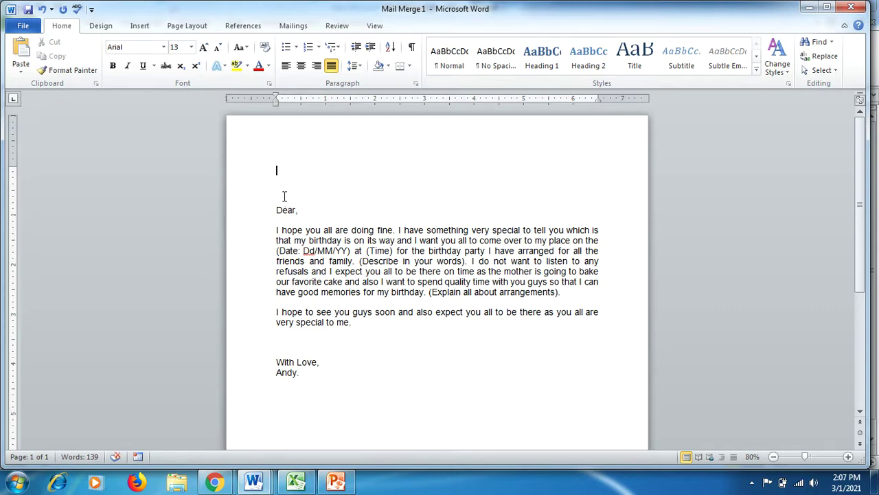
left_click(295, 27)
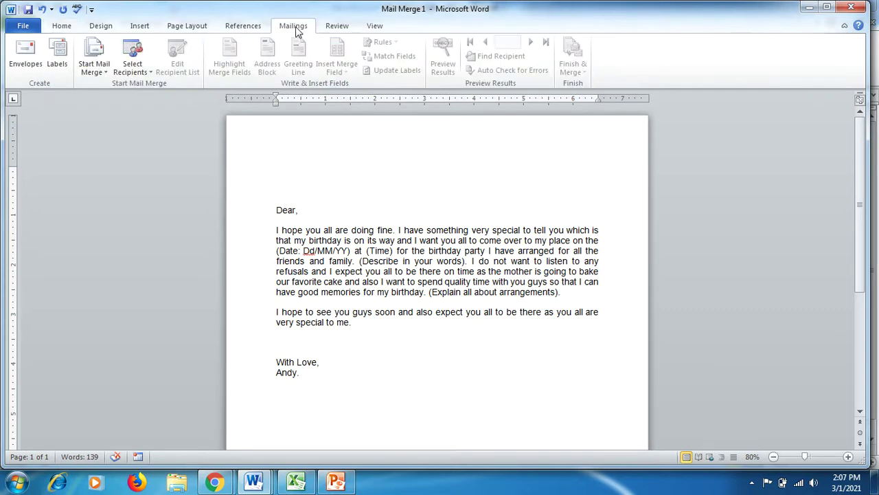
- Examine the columns of a new address list and its customizable field names, and close it without creating a list
left_click(149, 77)
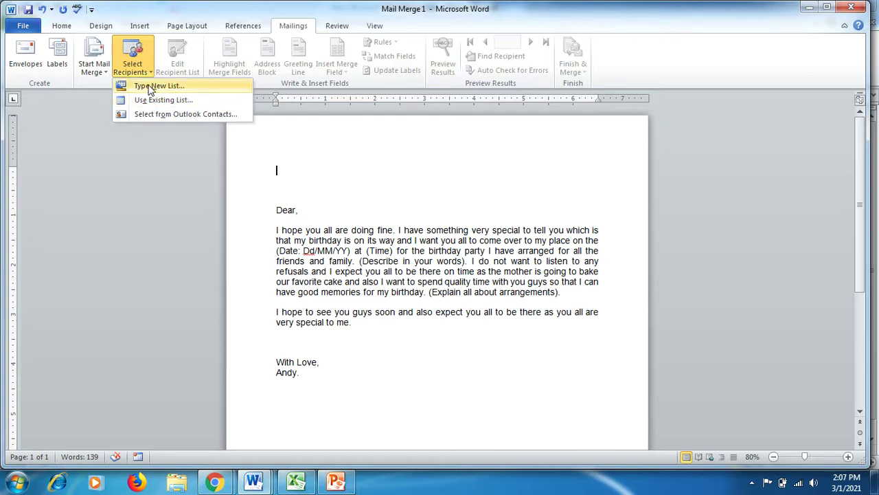
left_click(151, 88)
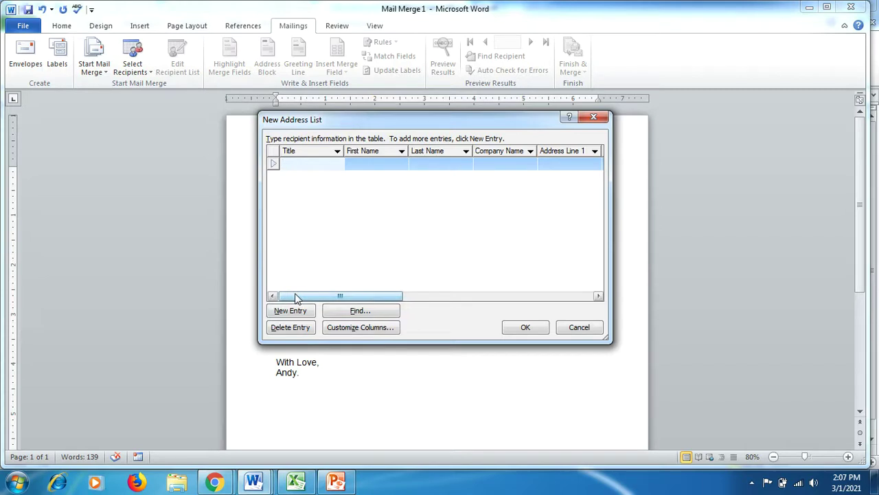
left_click_drag(297, 296, 371, 296)
left_click(357, 327)
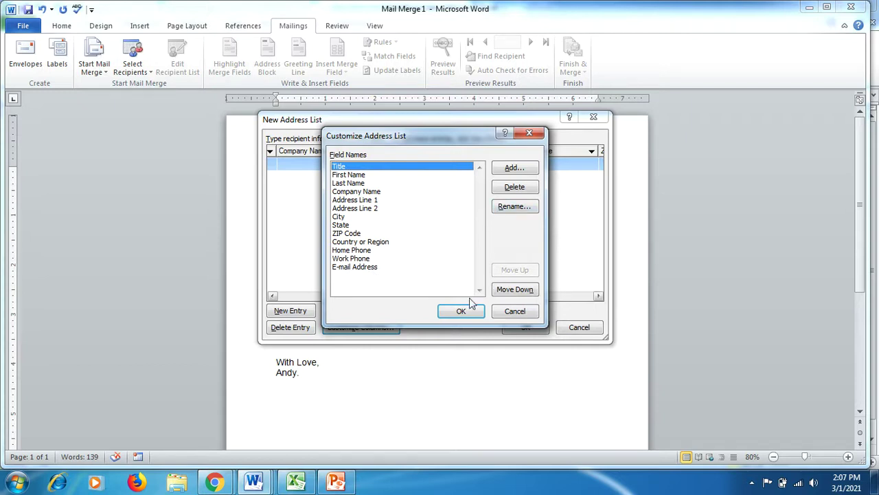
left_click(513, 168)
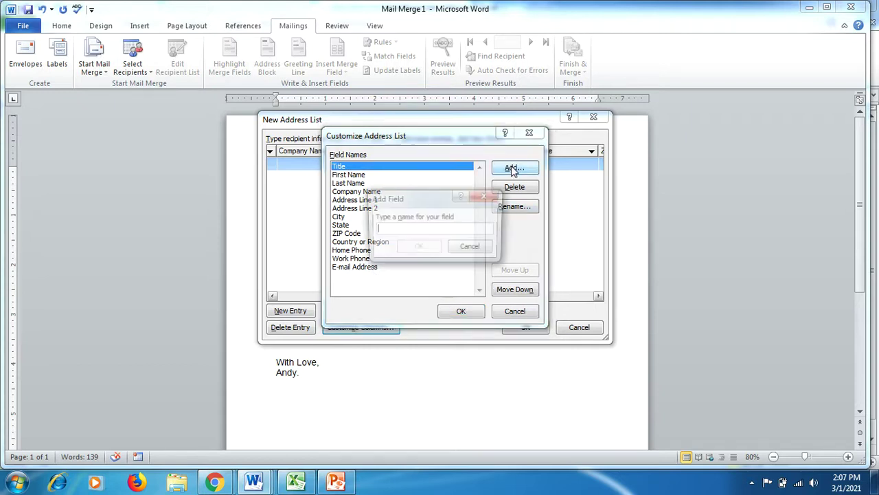
left_click(486, 196)
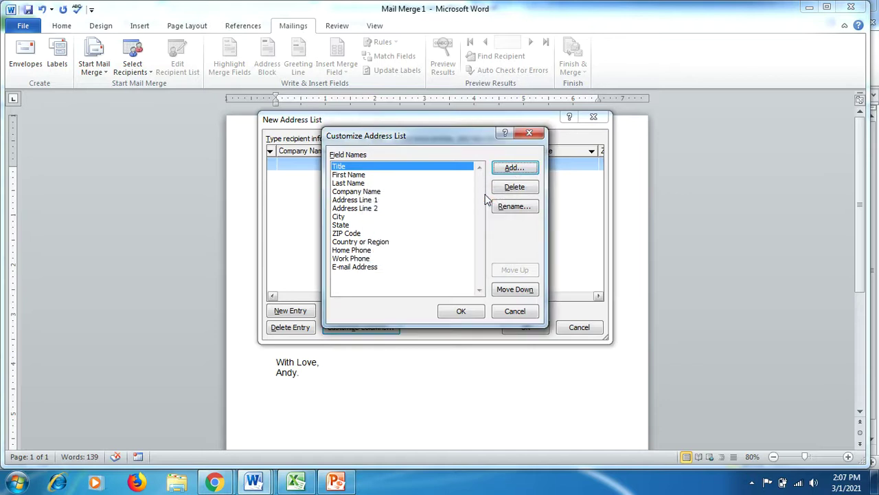
left_click(529, 132)
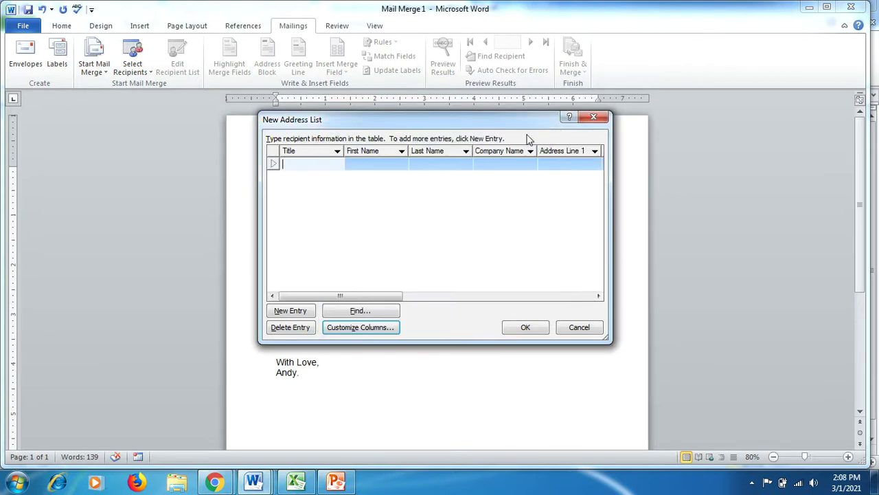
left_click(592, 118)
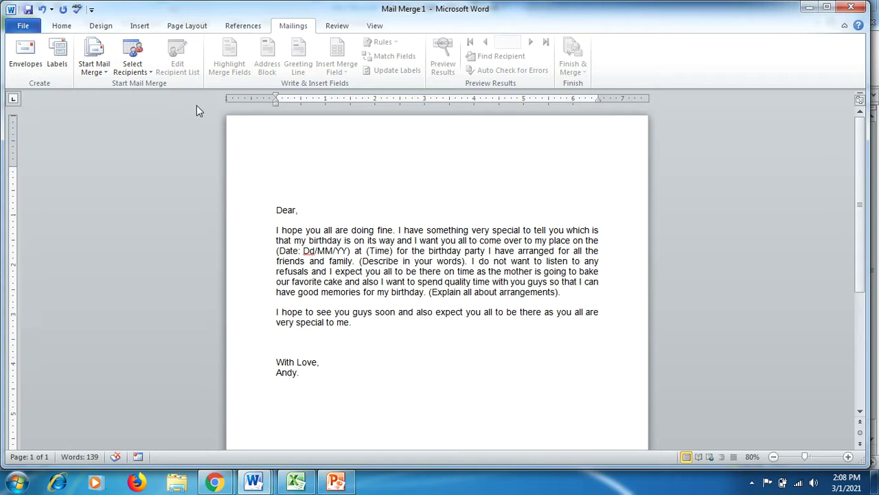
- Connect the letter to the existing Mail Merge List workbook as recipient source, using Sheet1$ with the first row as column headers
left_click(148, 73)
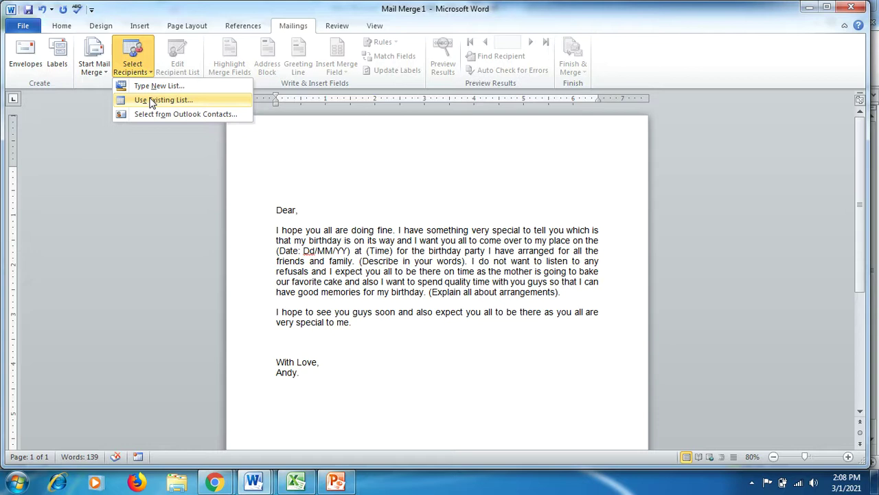
left_click(197, 103)
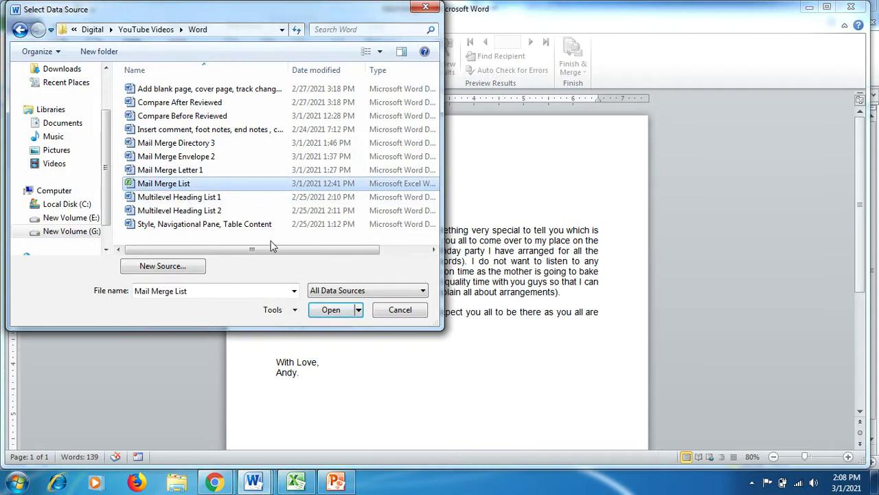
left_click(316, 310)
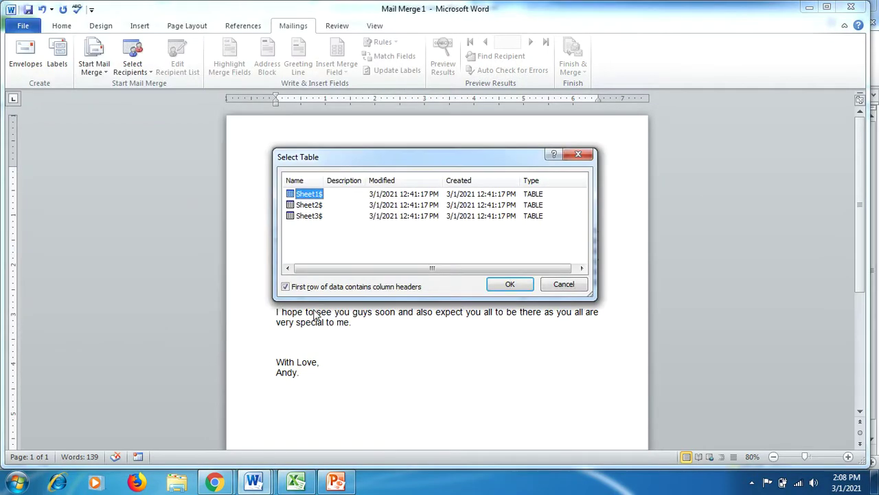
left_click(308, 483)
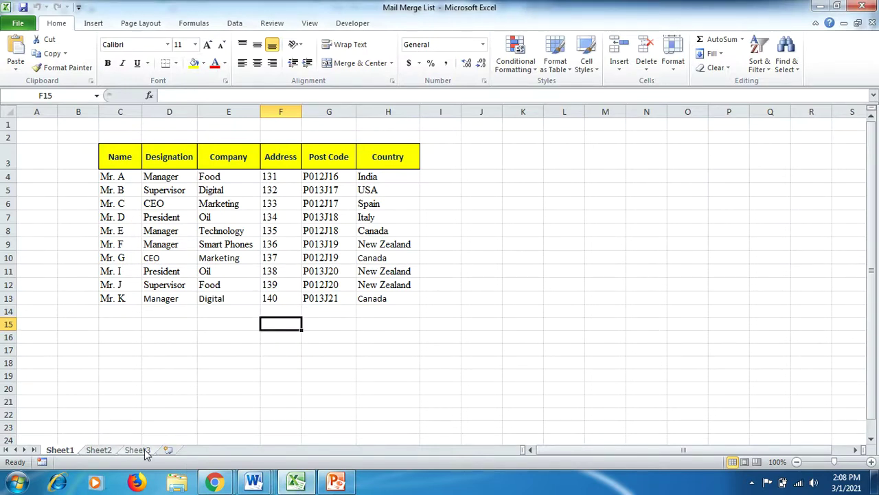
left_click(296, 483)
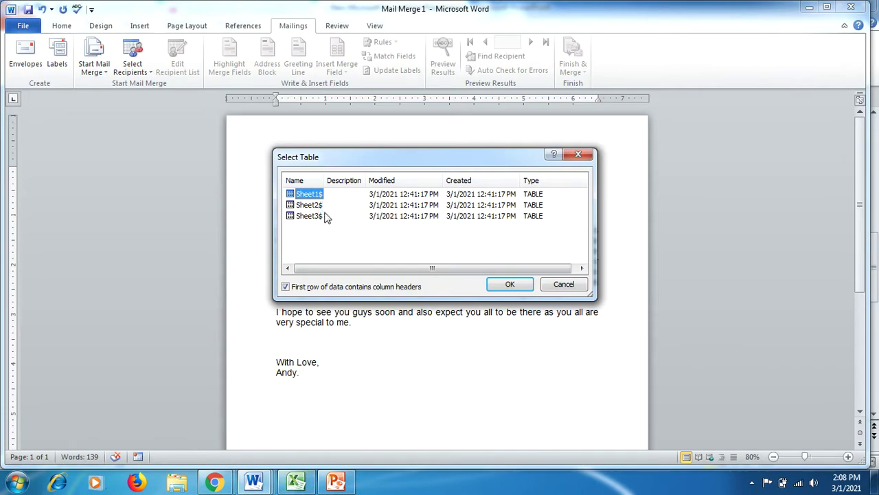
left_click(509, 289)
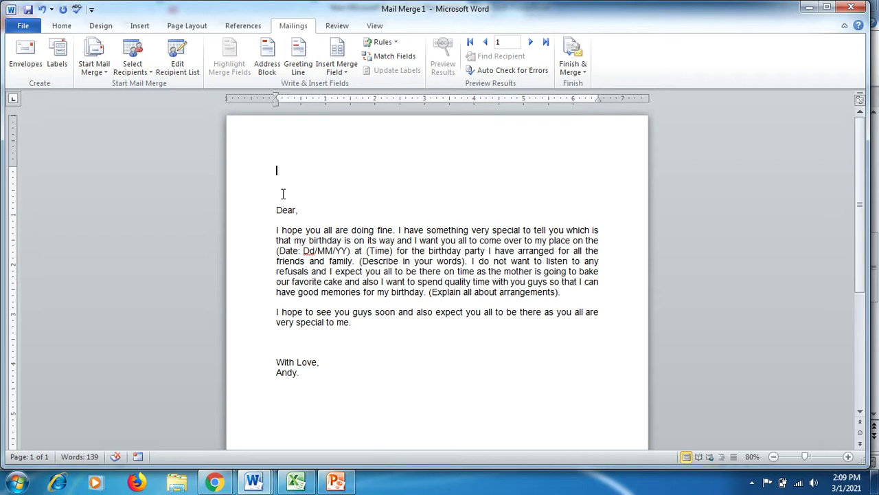
- Review the letter's mail merge recipients across all columns through Post Code and close the list
left_click(183, 74)
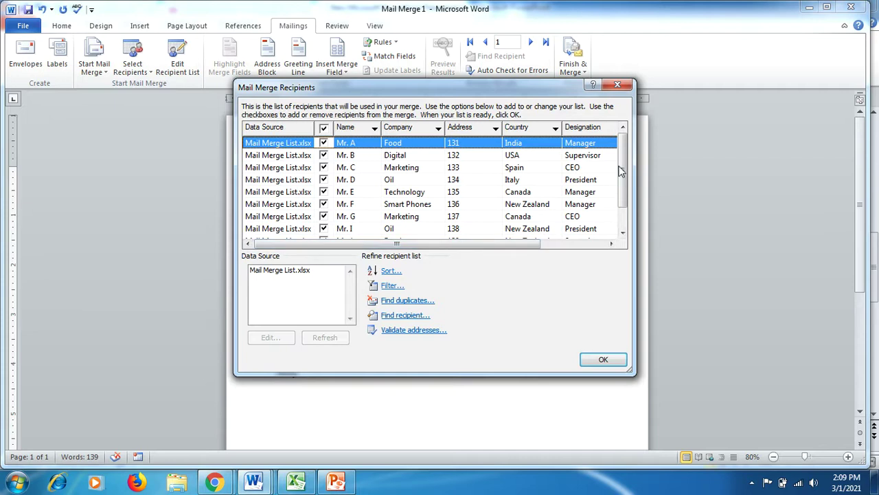
left_click_drag(622, 173, 623, 144)
left_click(412, 143)
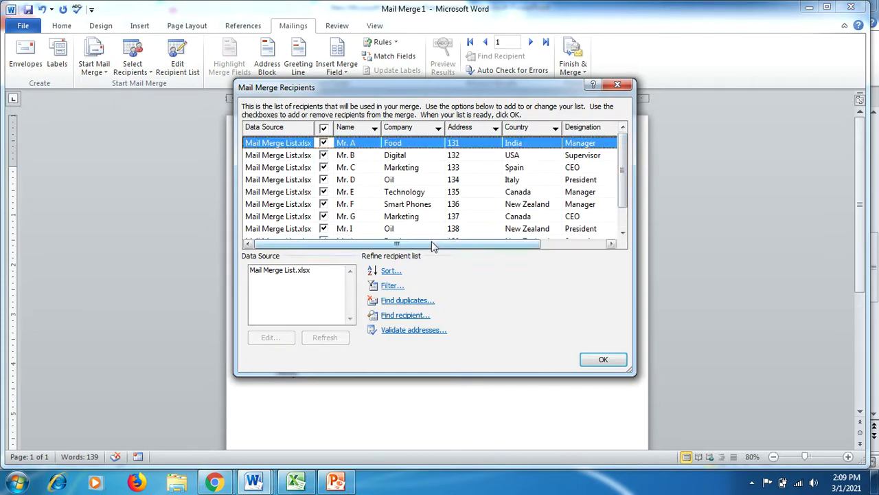
left_click_drag(433, 246, 489, 253)
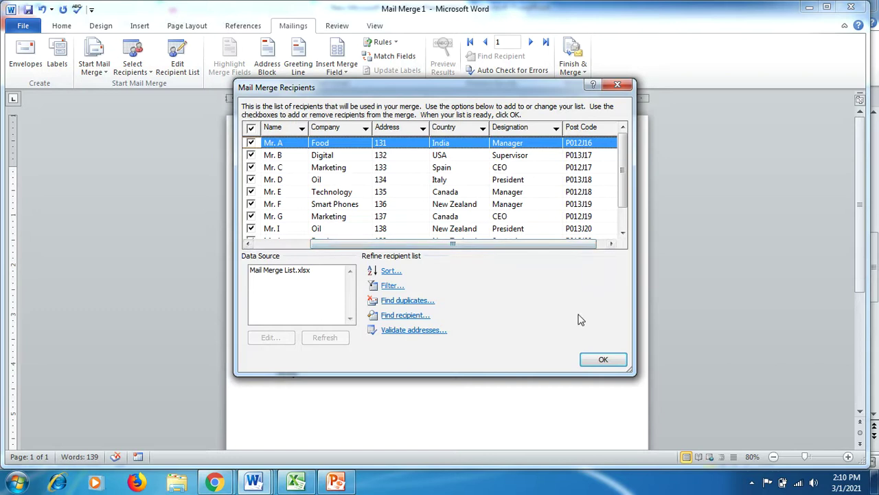
left_click(598, 358)
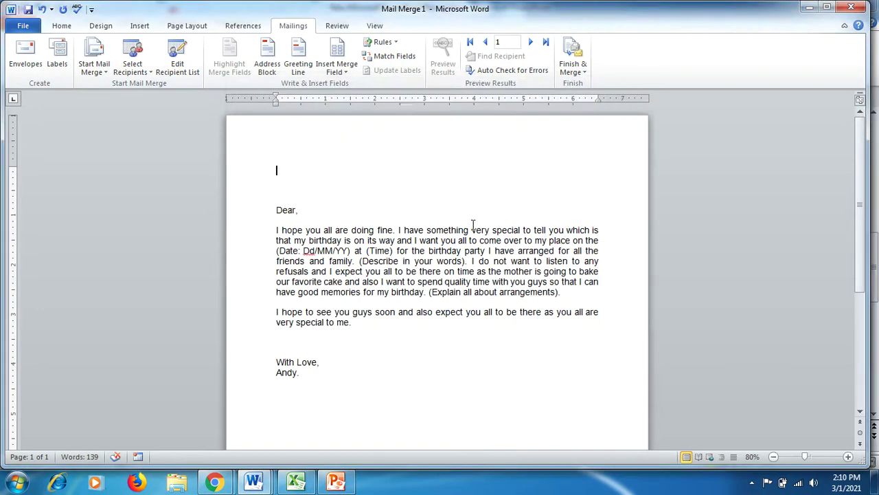
- Match the First Name merge field to the Name column and set Last Name to (not matched)
left_click(396, 58)
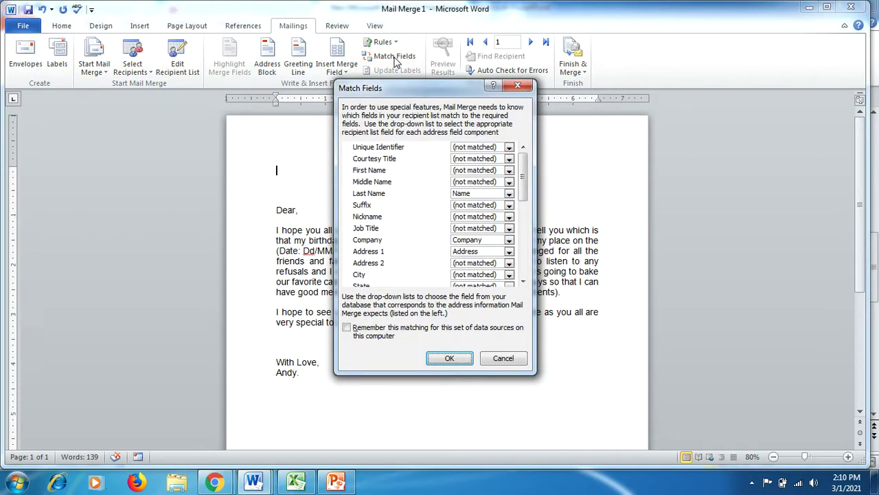
left_click(296, 481)
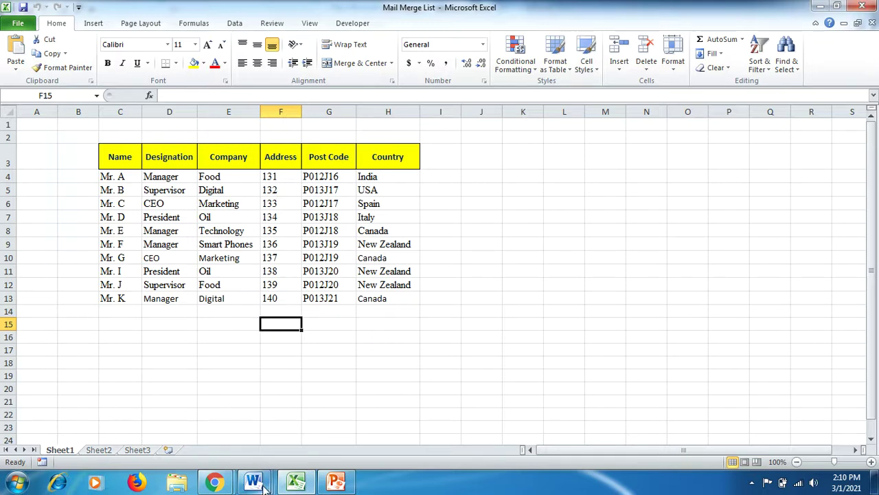
left_click(298, 484)
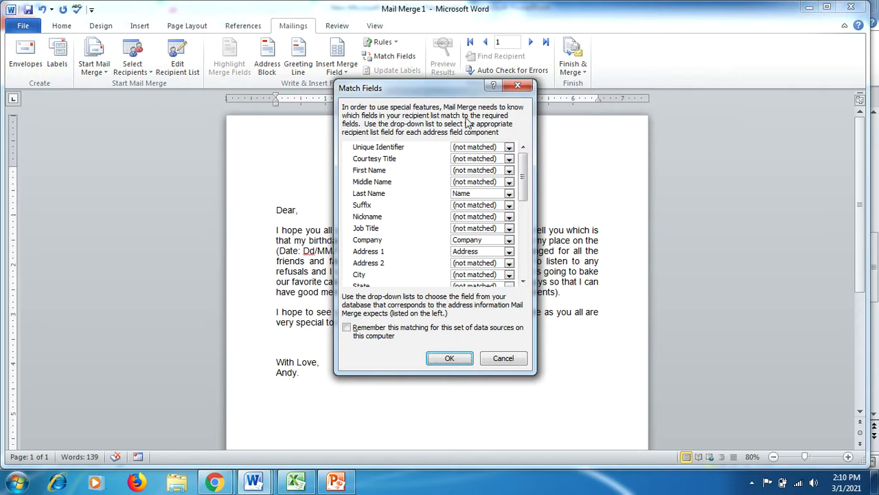
left_click(508, 170)
left_click(474, 184)
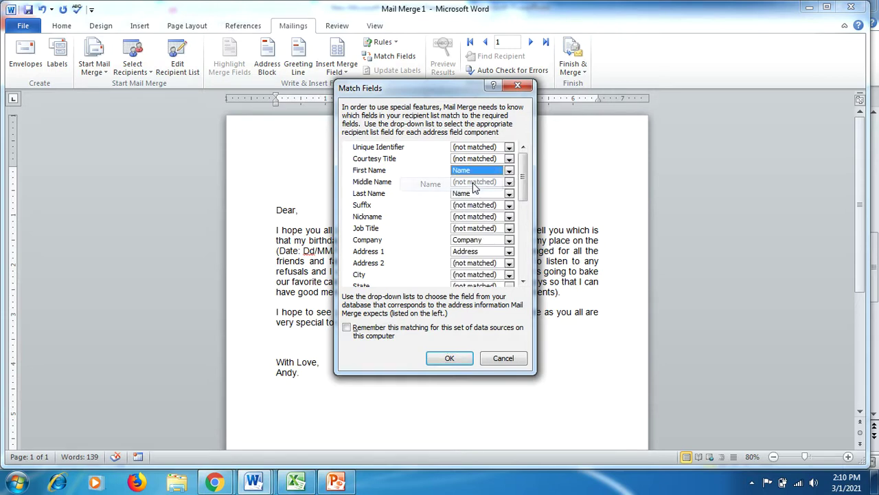
left_click(510, 196)
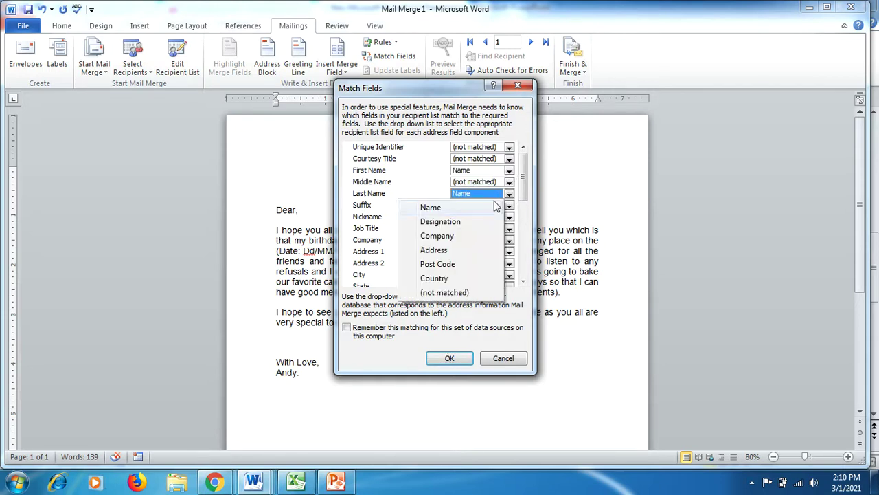
left_click(452, 294)
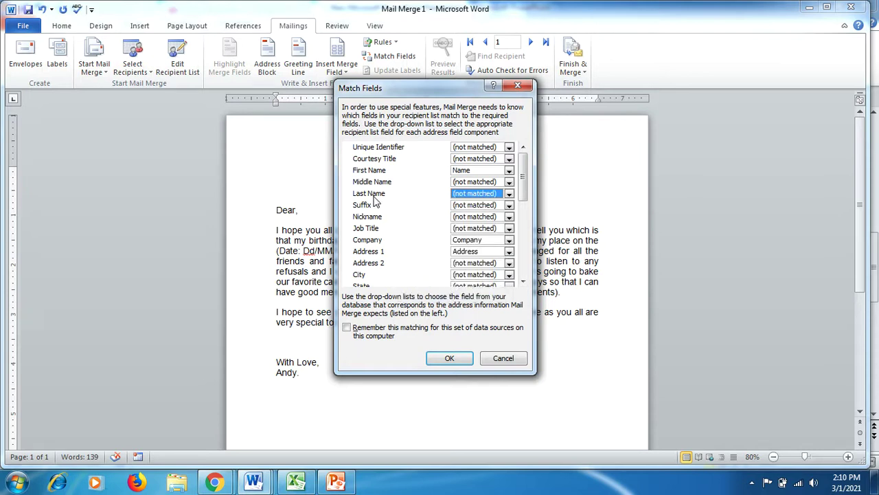
- Check the Mail Merge List workbook in Excel, and match the Job Title merge field to the Designation column in Word
left_click_drag(524, 177, 525, 184)
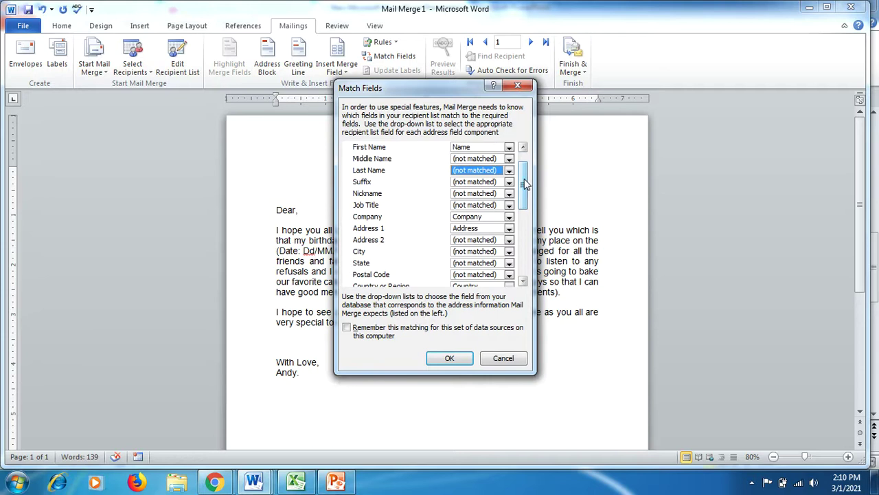
left_click(297, 482)
left_click(297, 482)
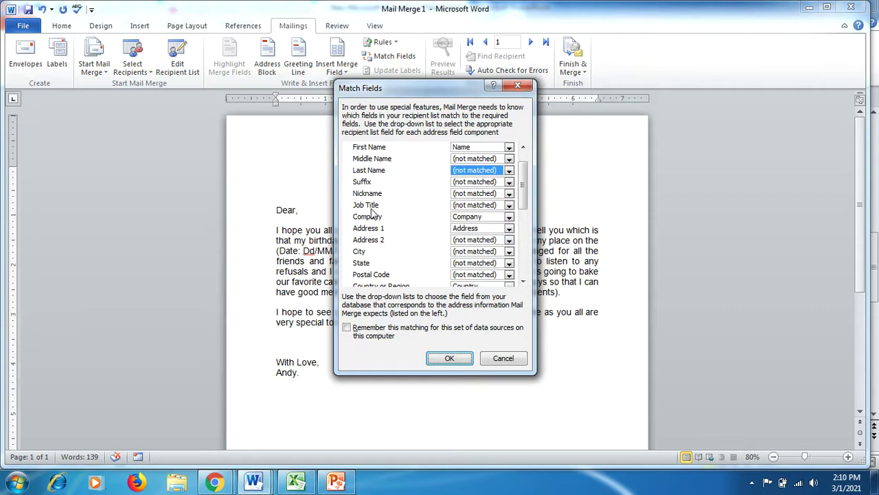
left_click(509, 206)
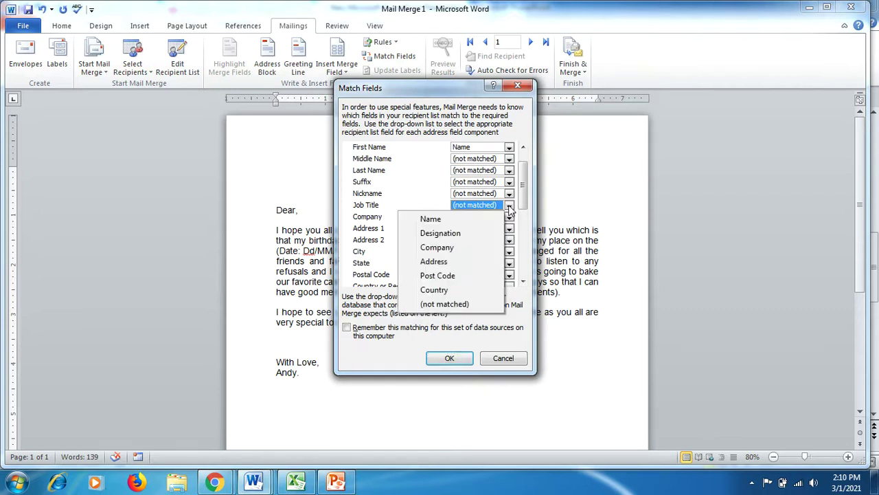
left_click(460, 235)
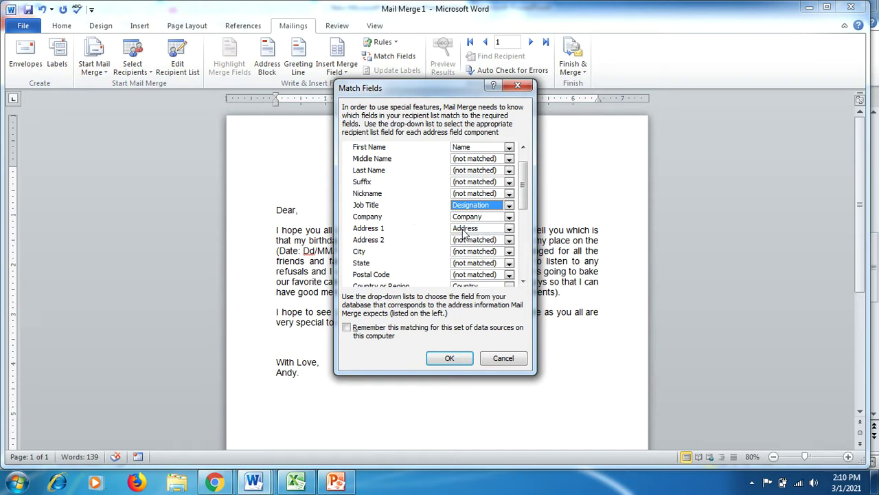
- Match the Postal Code merge field to the Post Code column, check the matches against the workbook, and apply the field matching
left_click_drag(525, 187, 526, 209)
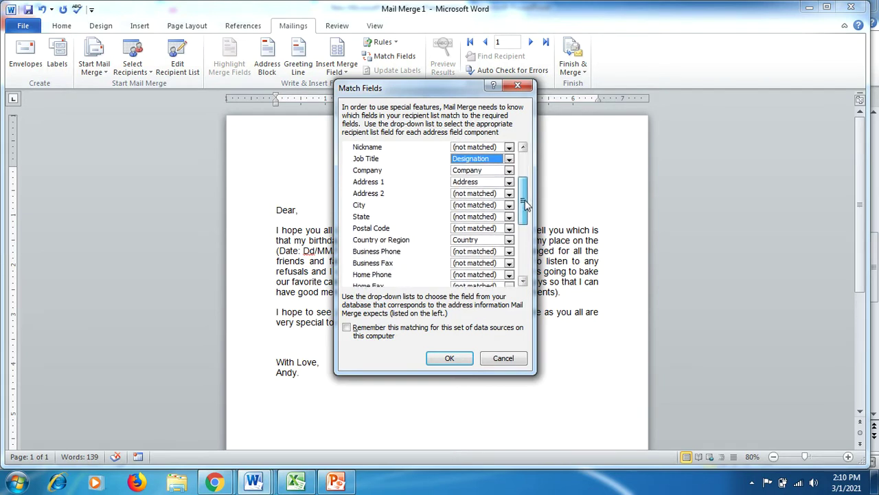
left_click(509, 229)
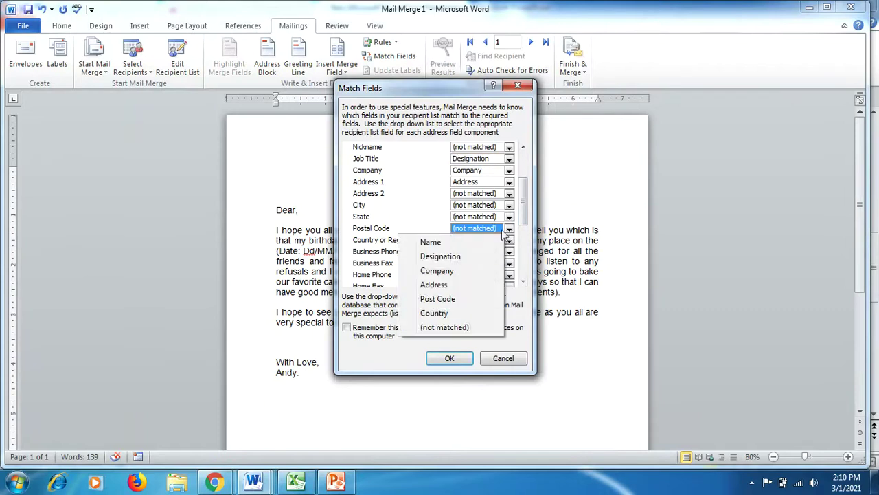
left_click(443, 301)
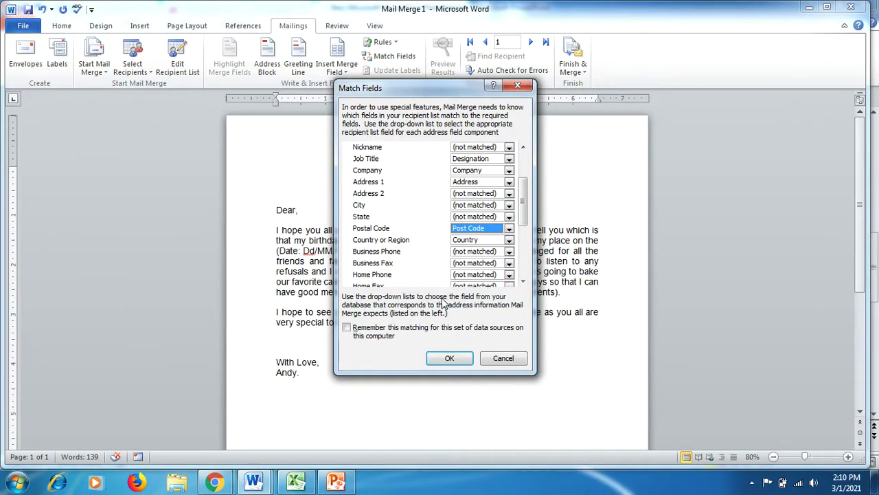
left_click(295, 484)
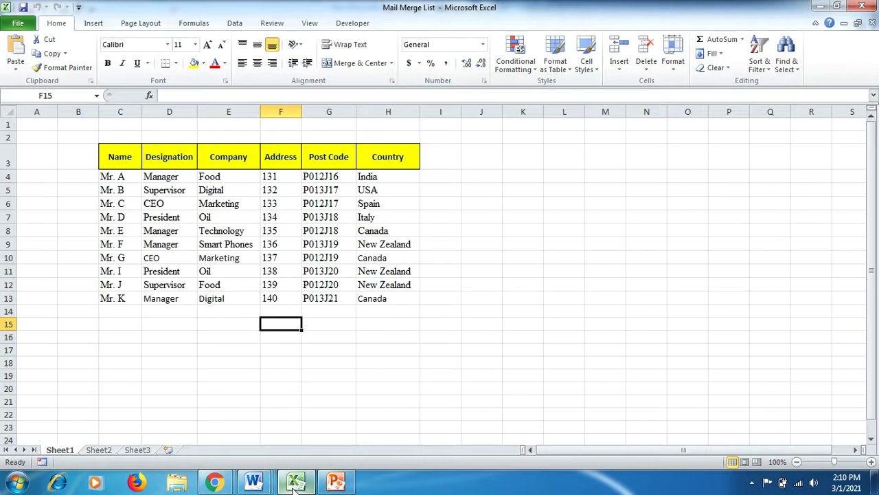
left_click(295, 484)
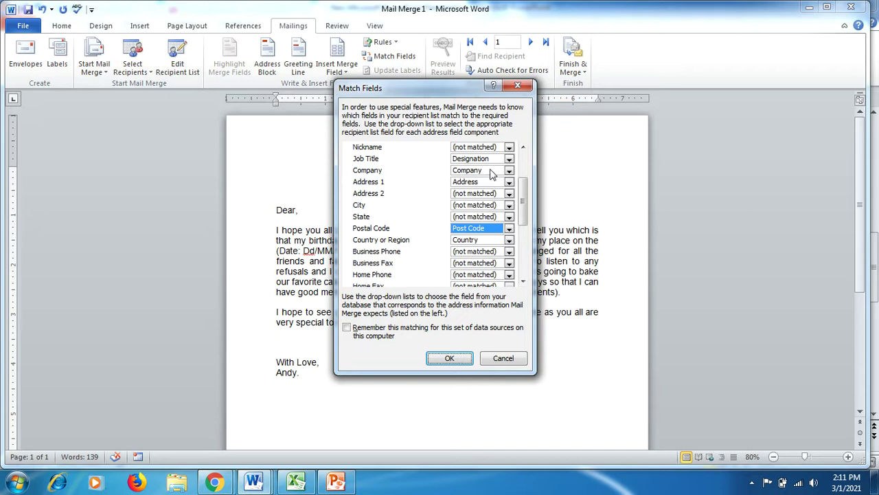
left_click_drag(522, 195, 521, 173)
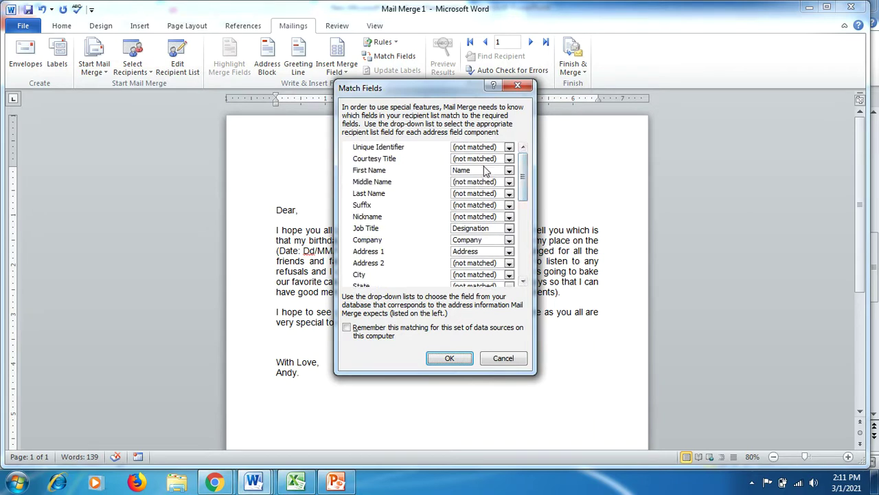
left_click(446, 358)
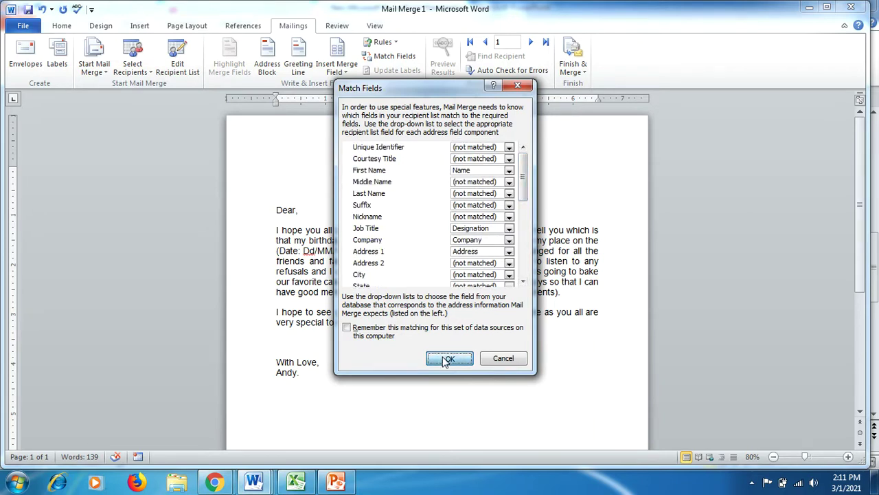
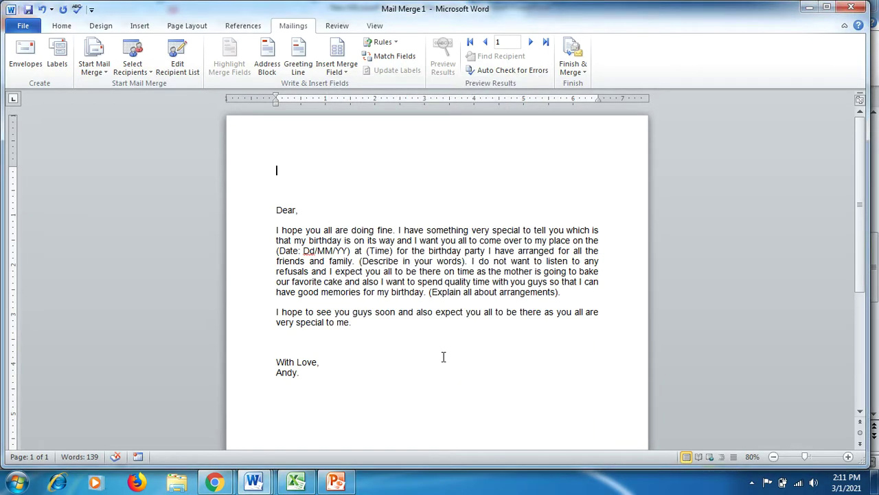
- Insert the Name merge field at the start of the letter with a new line below it, and preview the merge results
left_click(345, 74)
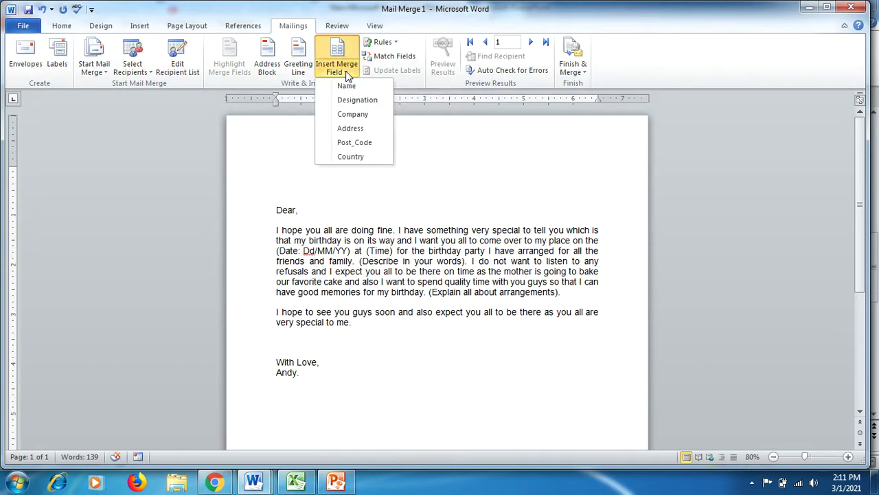
left_click(347, 85)
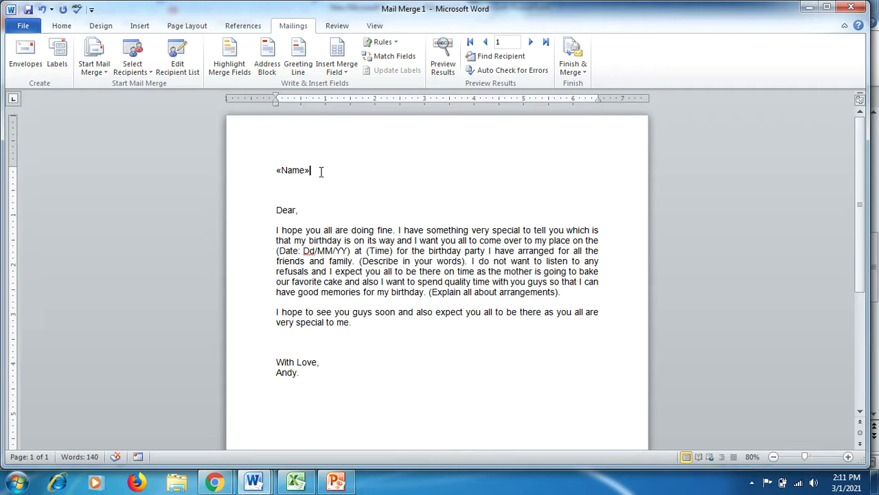
left_click(444, 66)
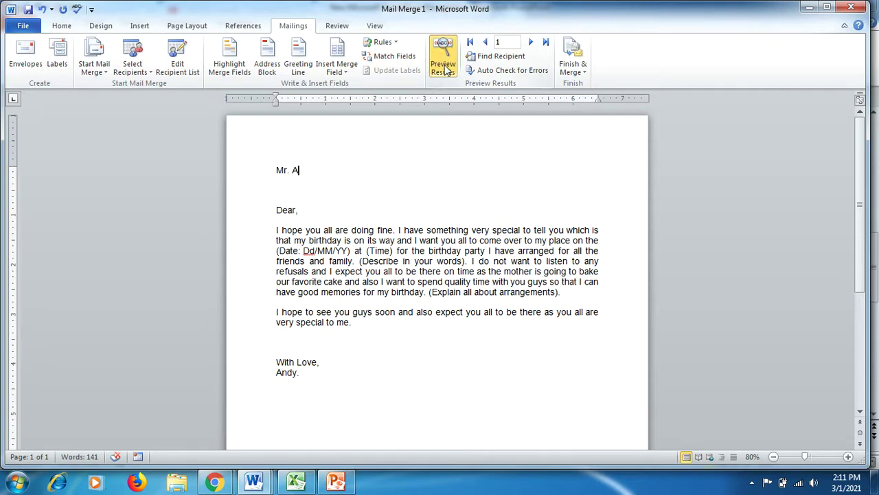
key("Return")
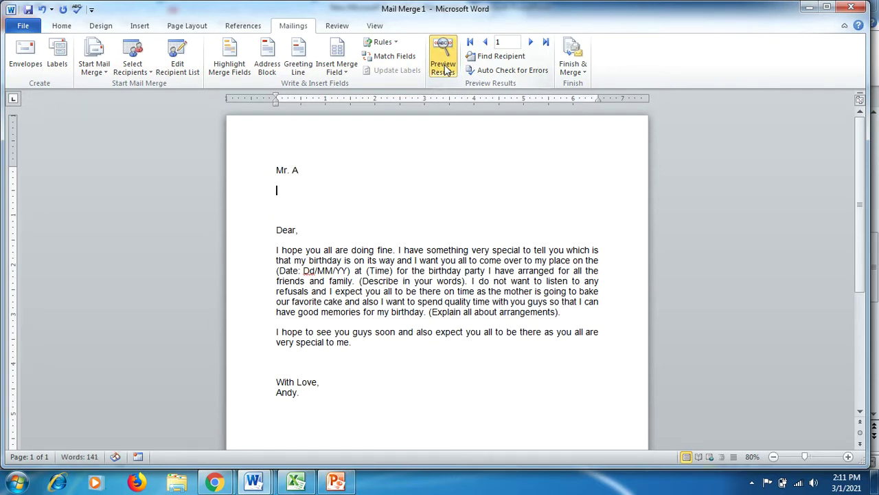
- Set the name line's paragraph spacing to 0 pt before and 0 pt after, and add a line directly below it
left_click(294, 172)
left_click(61, 25)
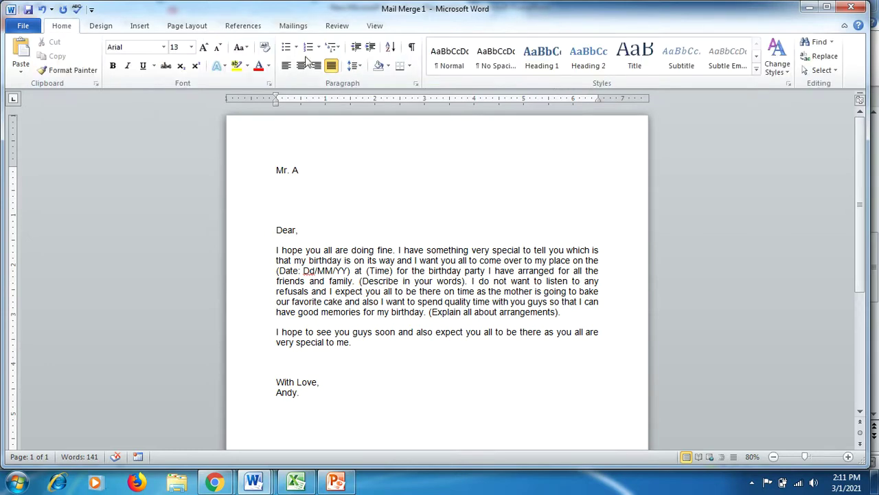
left_click(416, 85)
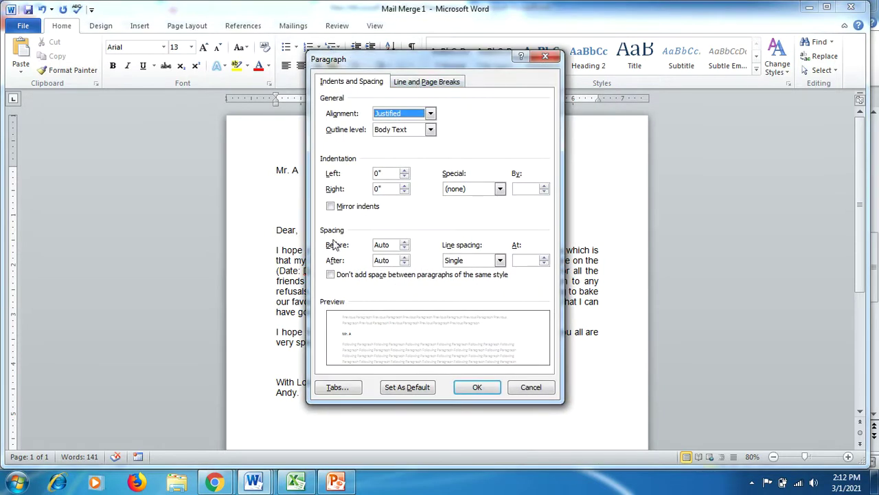
left_click(405, 248)
left_click(405, 247)
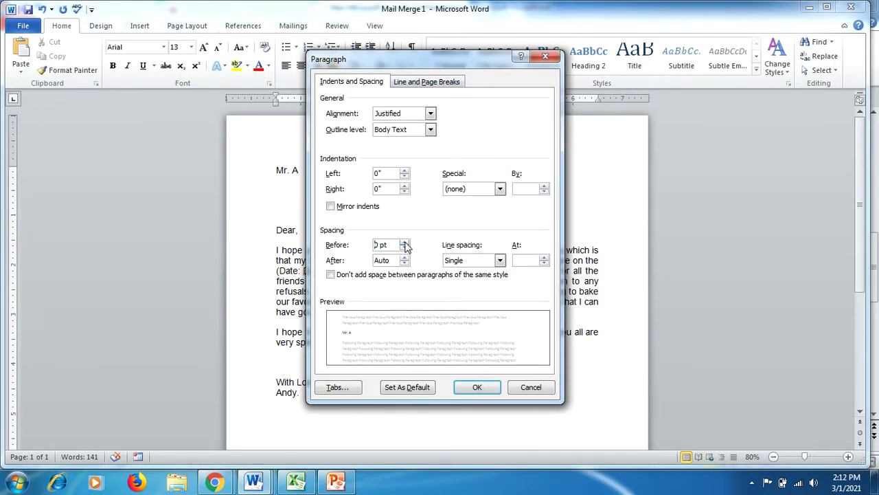
left_click(405, 259)
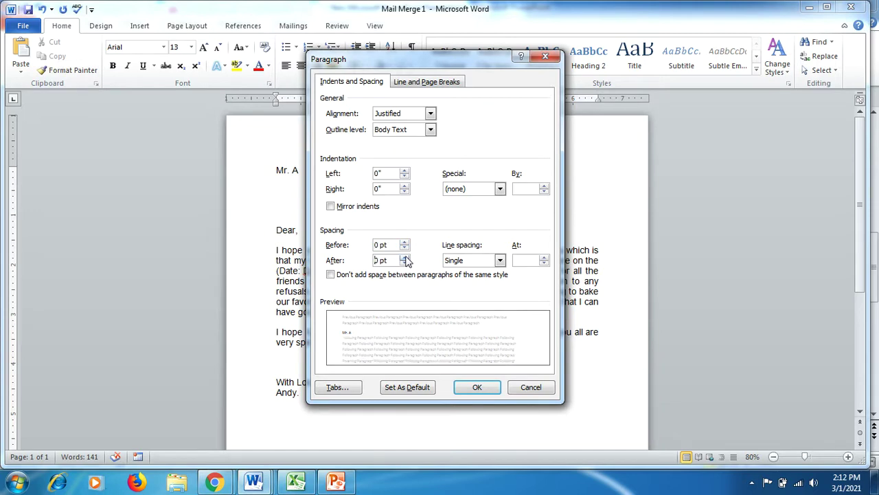
left_click(477, 387)
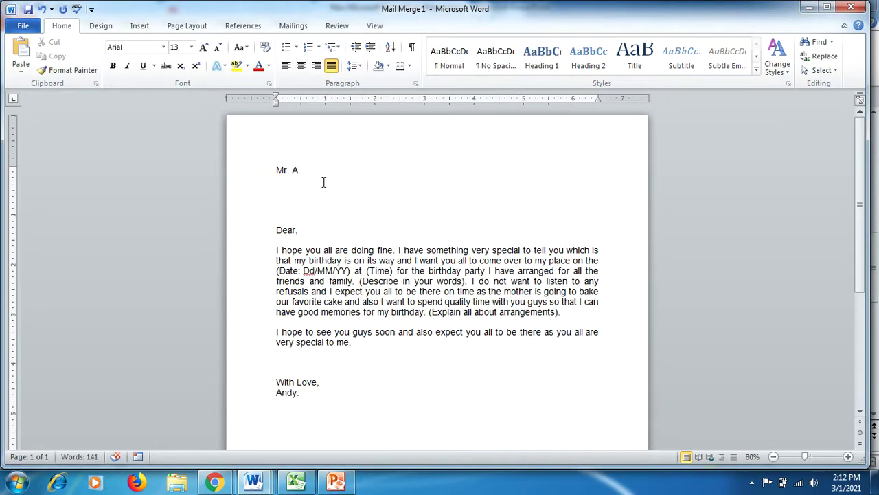
key("Return")
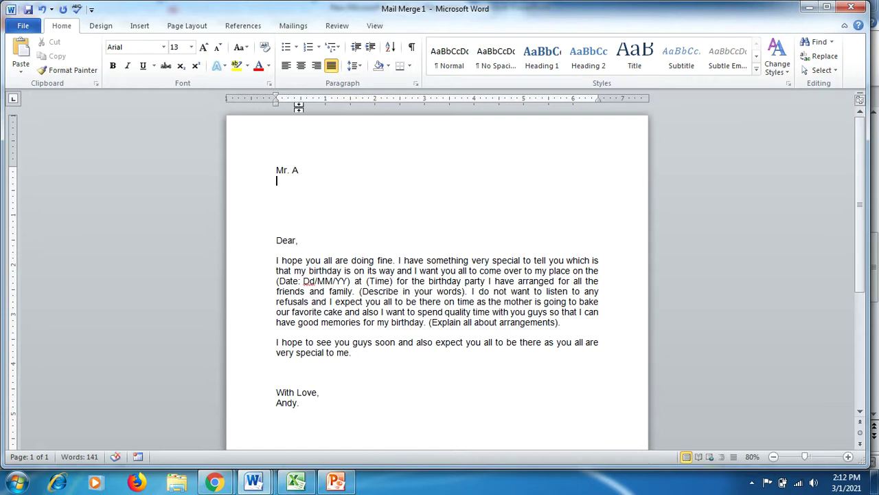
- Insert the Designation and Company merge fields together on the line below the recipient's name
left_click(293, 26)
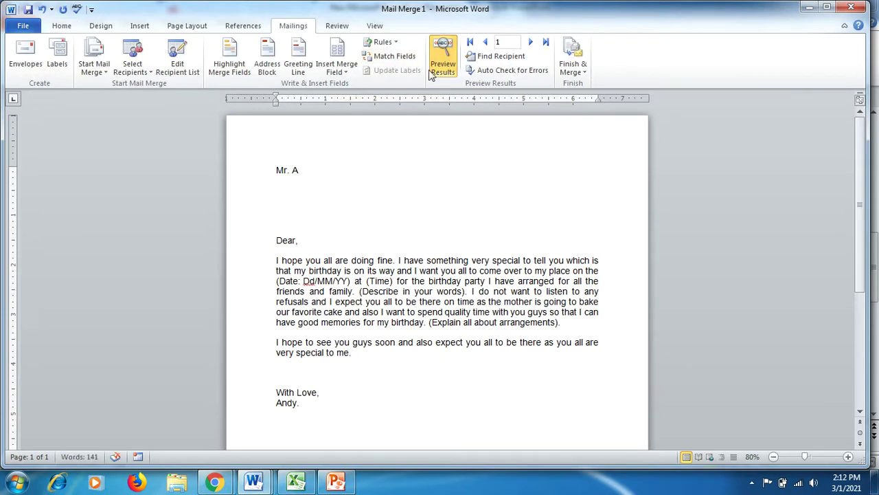
left_click(351, 73)
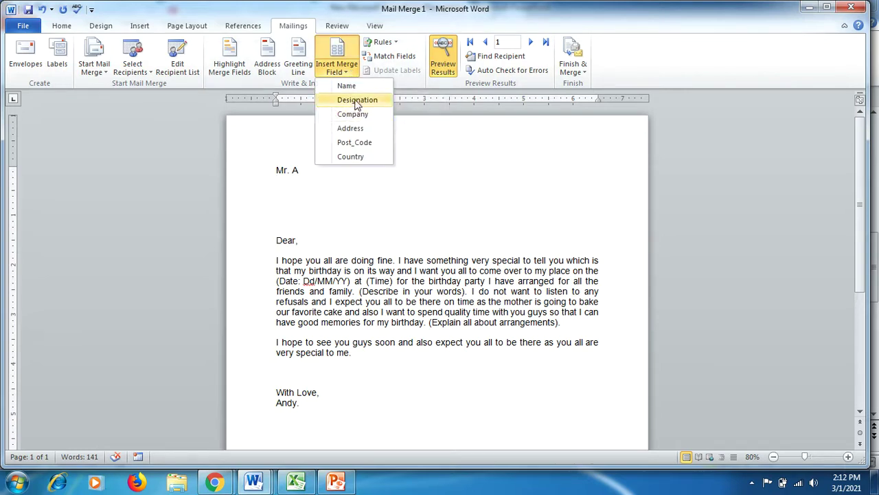
left_click(357, 101)
left_click(349, 71)
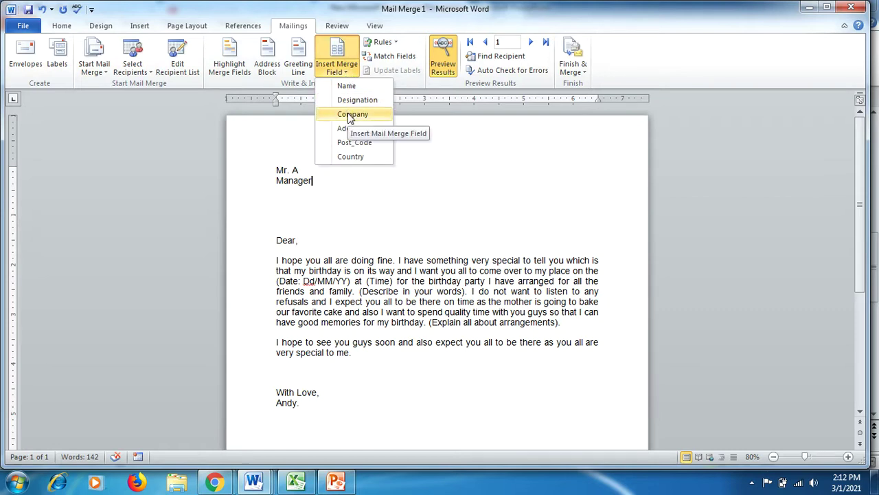
left_click(348, 115)
- Separate the Designation and Company fields with a comma and start a new line below them
left_click(313, 183)
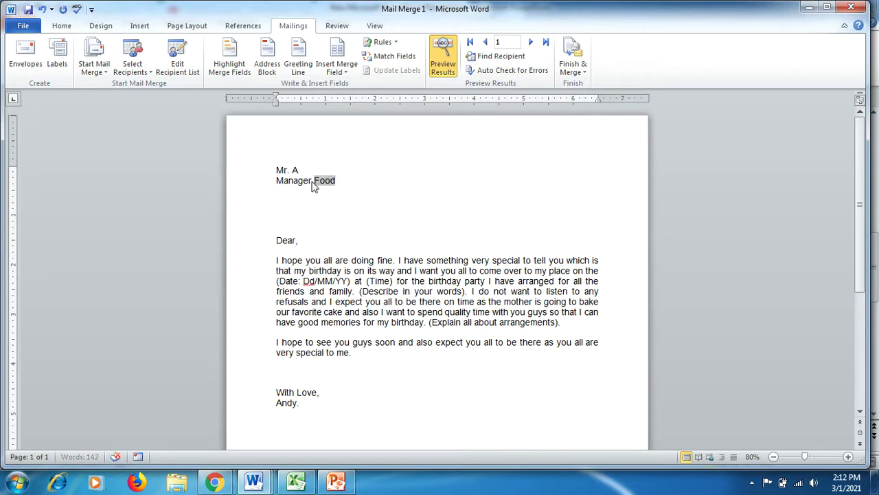
left_click(342, 183)
key("Return")
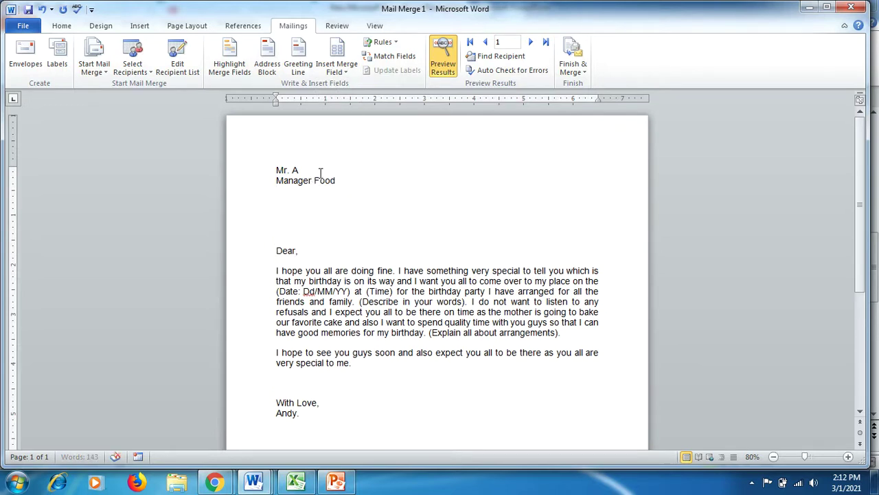
left_click(312, 182)
type(",")
left_click(346, 182)
key("Return")
- Insert the Address and Post_Code merge fields separated by a comma, with the Country field on the line below
left_click(347, 72)
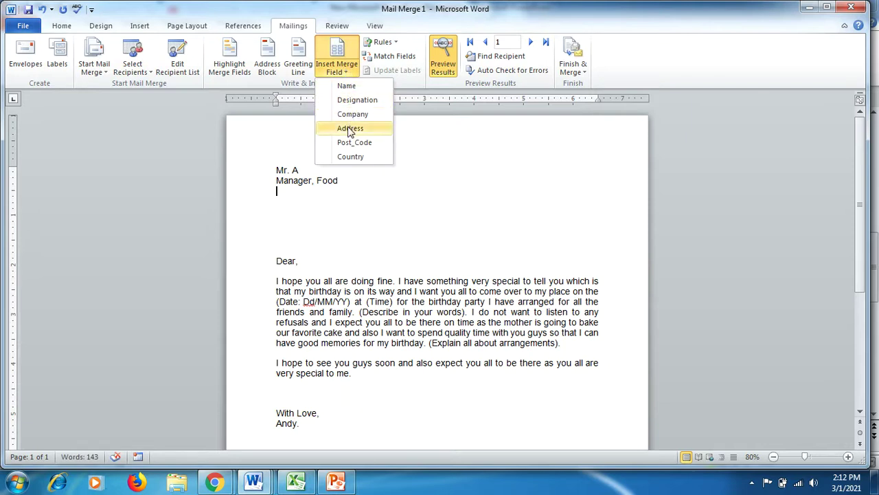
left_click(349, 129)
type(",")
left_click(343, 74)
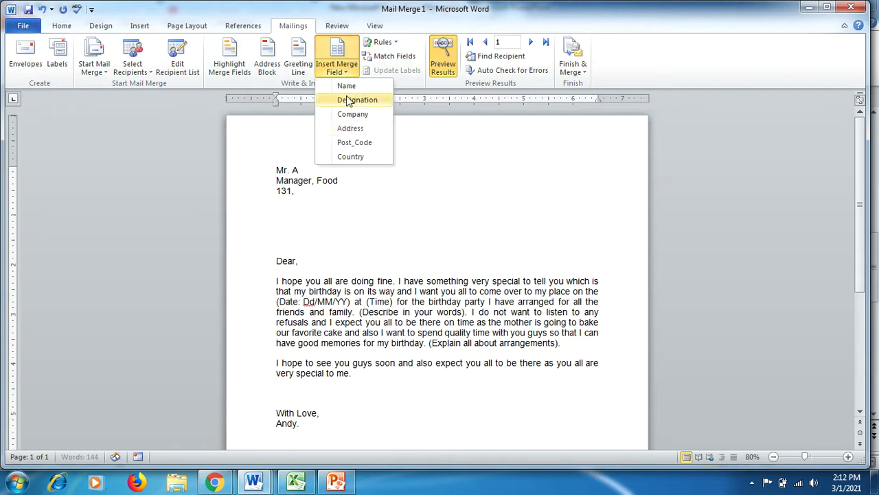
left_click(354, 143)
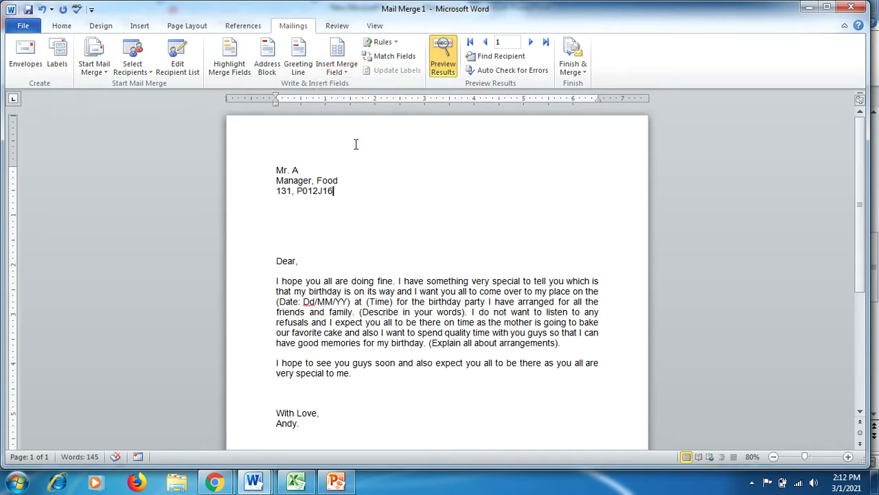
key("Return")
left_click(341, 73)
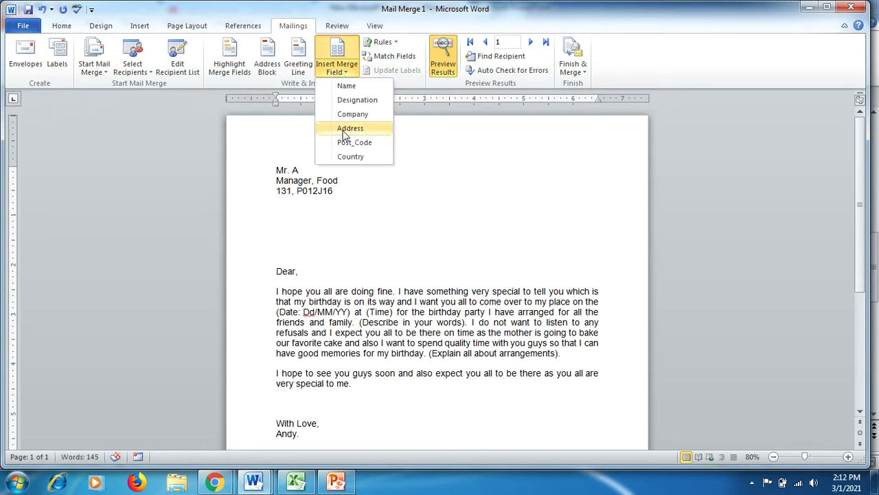
left_click(361, 156)
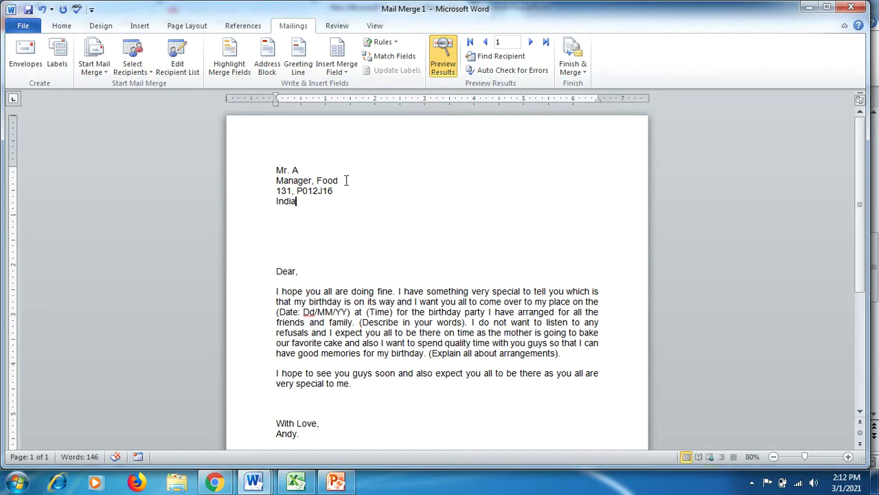
- Preview the merged letter for recipients 2 through 6, and switch to the Mail Merge List workbook in Excel to compare the records
left_click(530, 43)
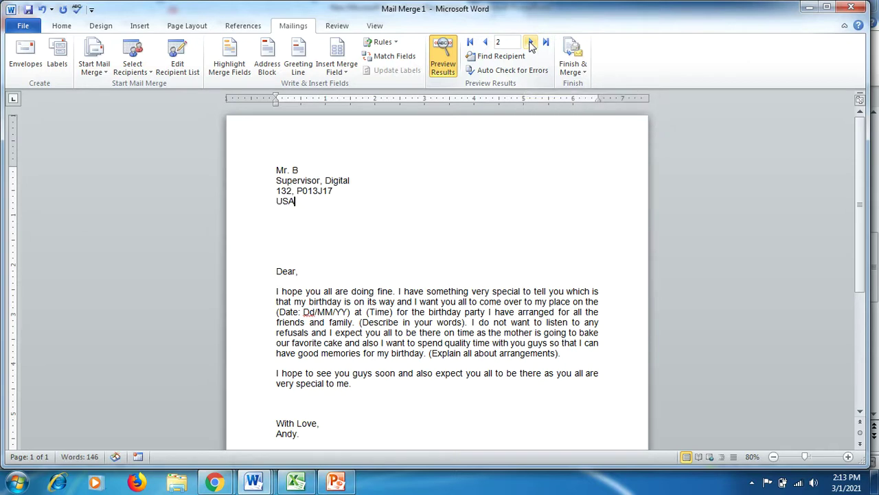
left_click(530, 43)
left_click(529, 42)
left_click(530, 43)
left_click(529, 43)
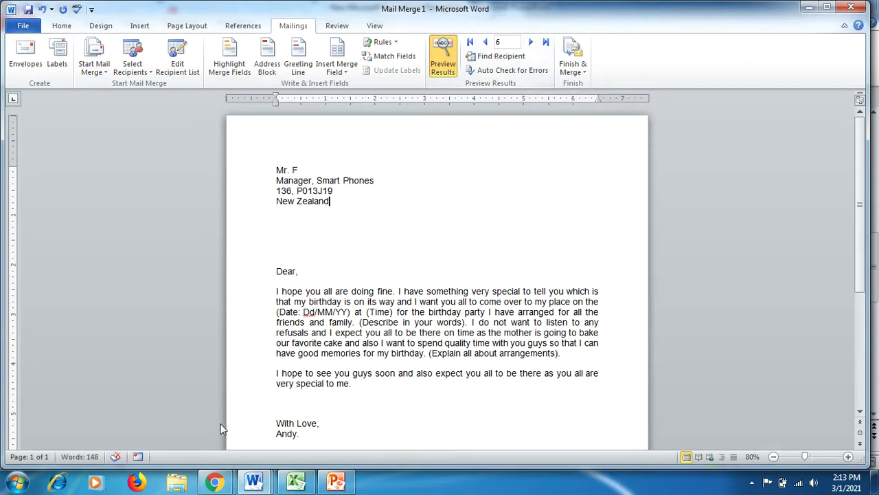
left_click(295, 481)
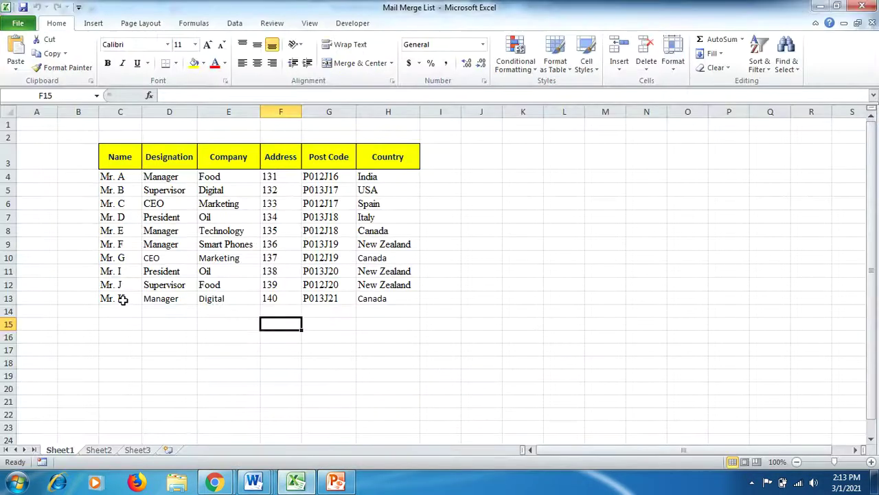
- Switch back to the Word letter, preview recipients 7 through 10, and return to the first recipient
left_click(295, 481)
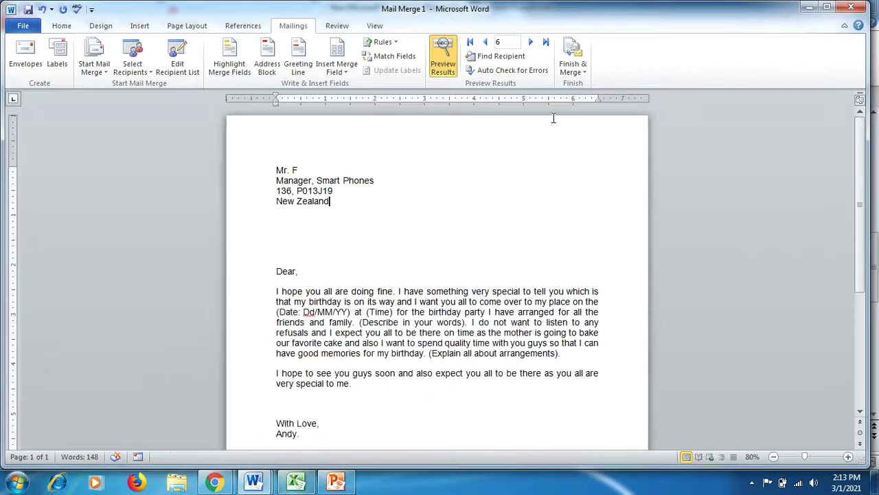
left_click(530, 43)
left_click(530, 42)
left_click(530, 42)
left_click(530, 42)
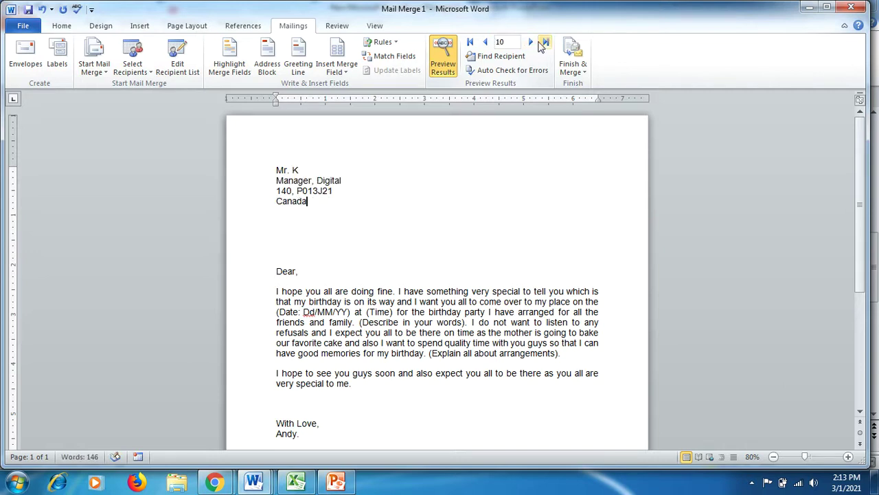
left_click(471, 43)
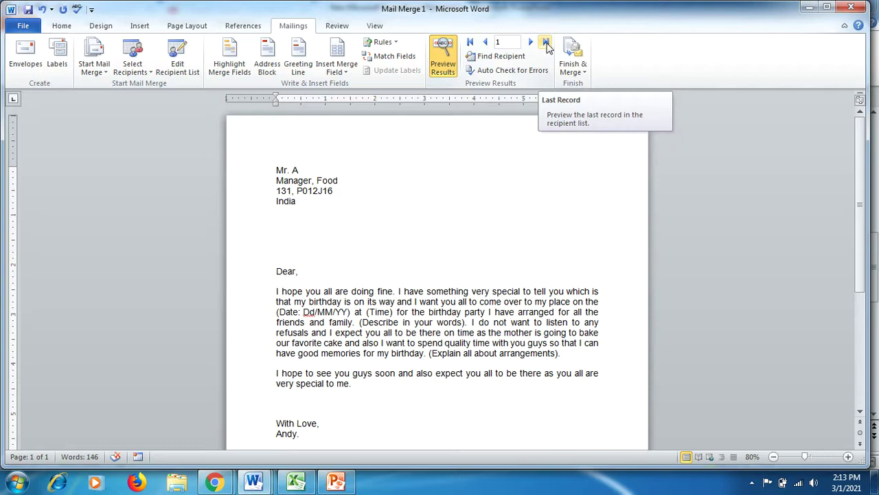
- Insert the Name merge field after "Dear" in the greeting line, followed by a comma
left_click(296, 272)
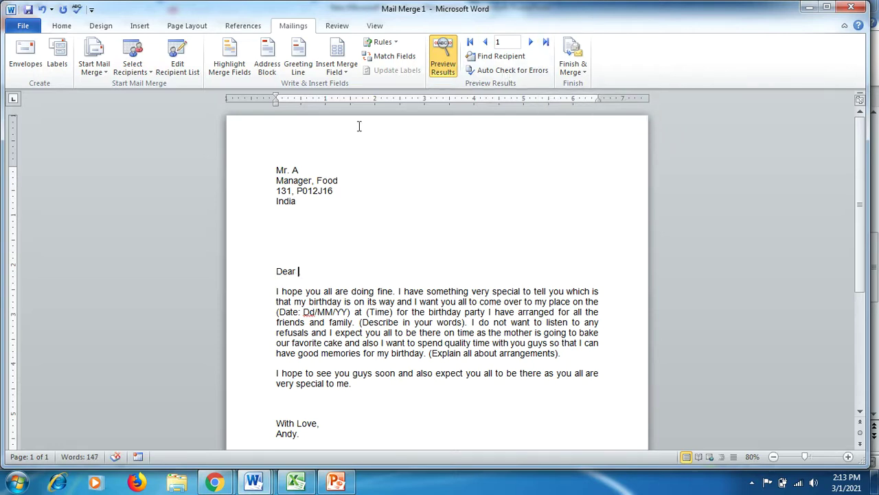
left_click(347, 71)
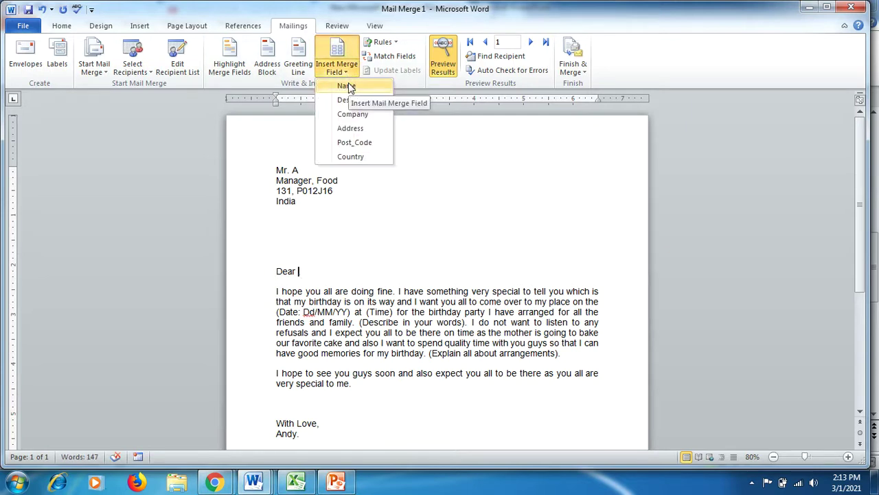
left_click(349, 86)
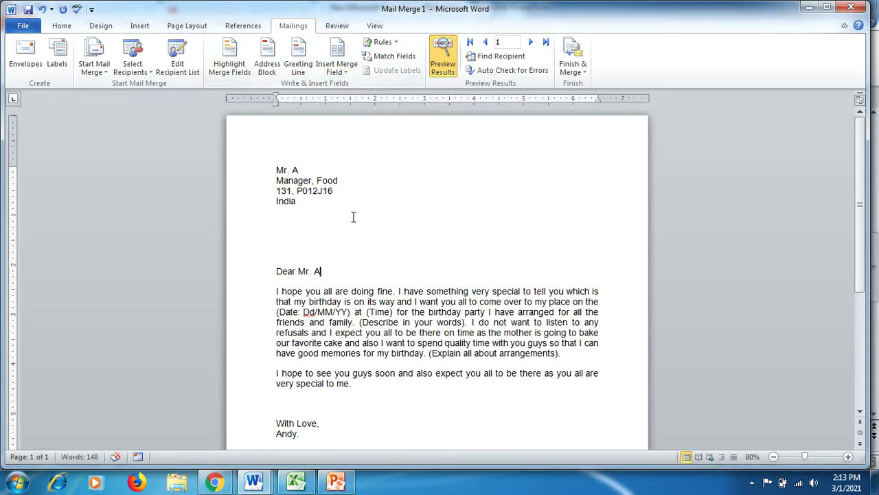
type(",")
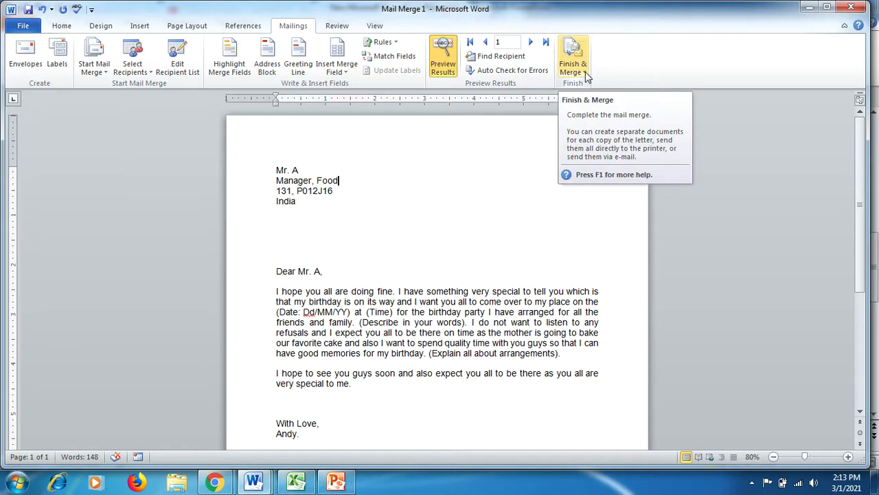
left_click(585, 72)
left_click(596, 86)
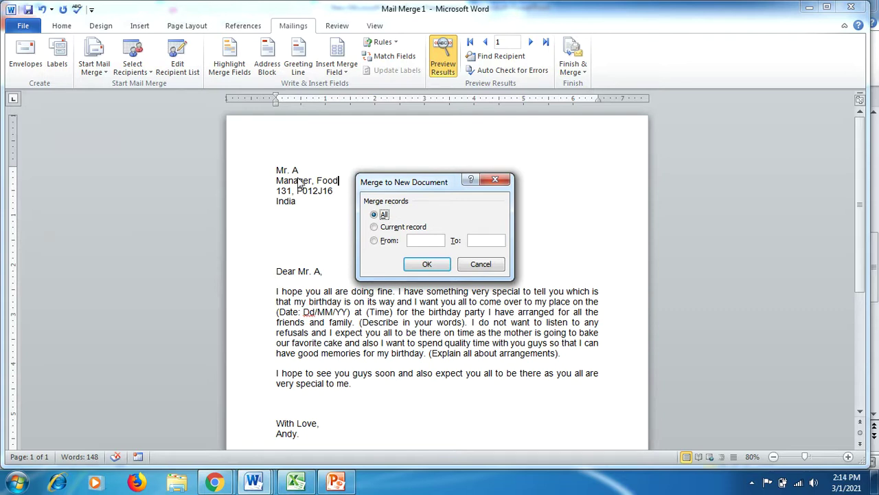
left_click(419, 241)
left_click(474, 264)
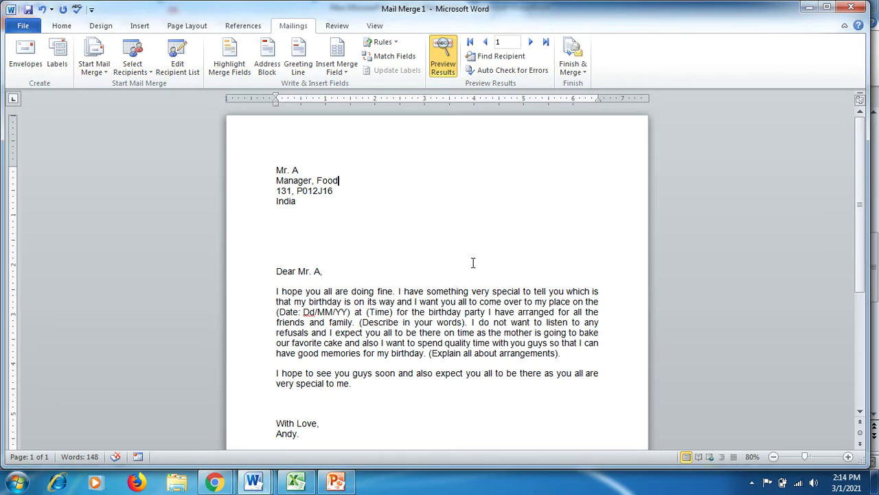
- Apply the Heading 1 style to the Name field in the address block and update Heading 1 to match the selection
left_click(276, 171)
left_click(67, 28)
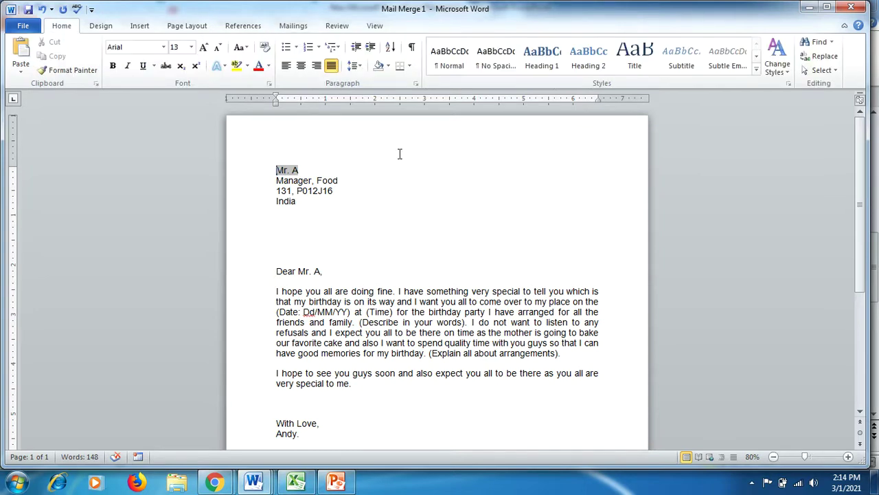
left_click(542, 62)
left_click(543, 66)
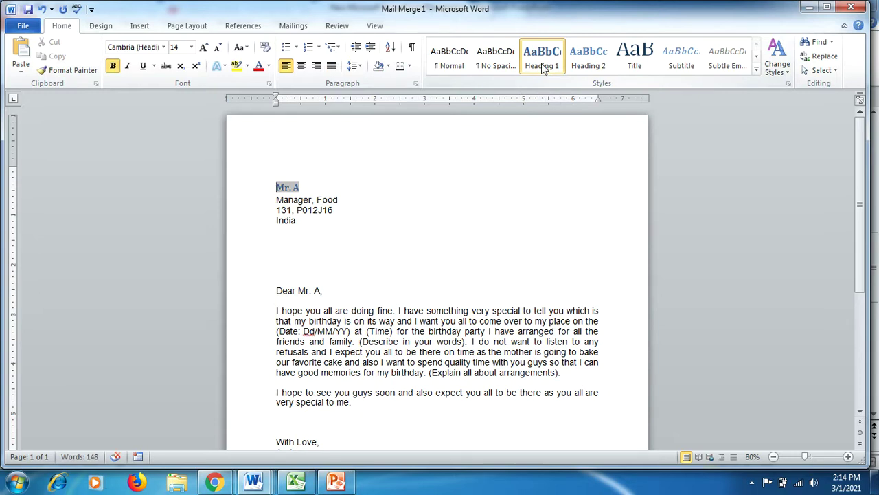
right_click(542, 67)
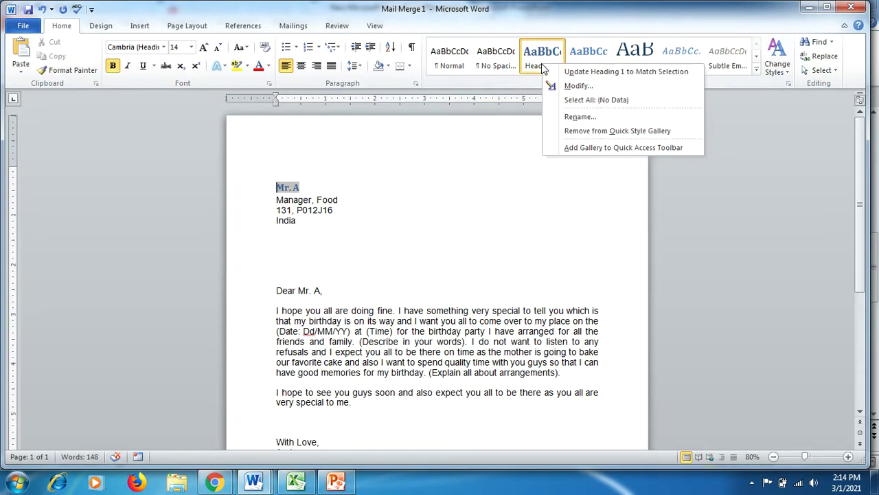
left_click(591, 73)
- Finish the merge by generating individual letters for all records in a new document
left_click(296, 26)
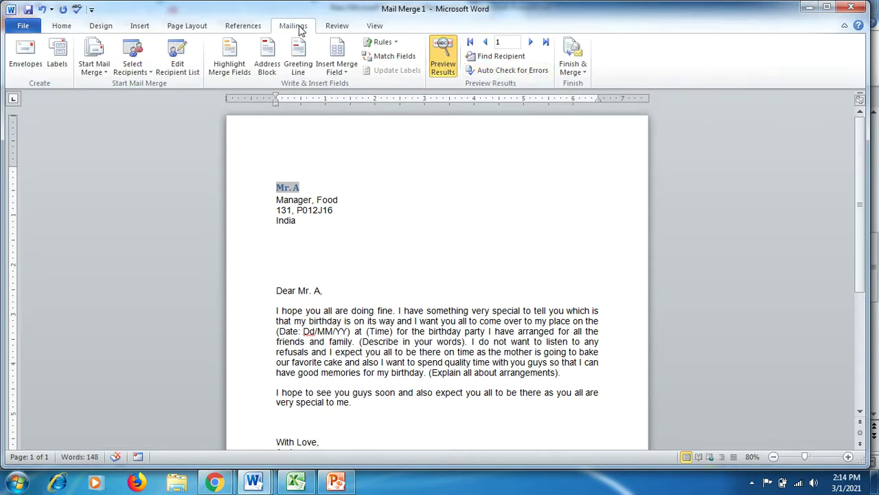
left_click(584, 71)
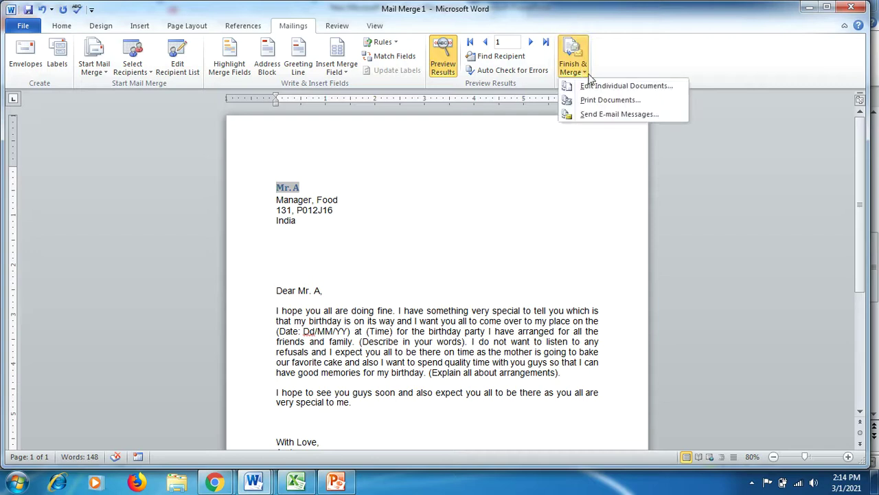
left_click(594, 85)
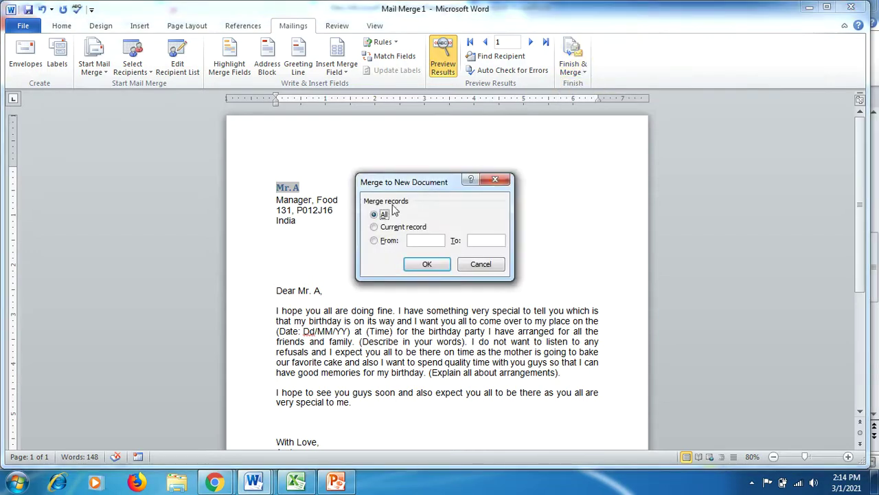
left_click(426, 265)
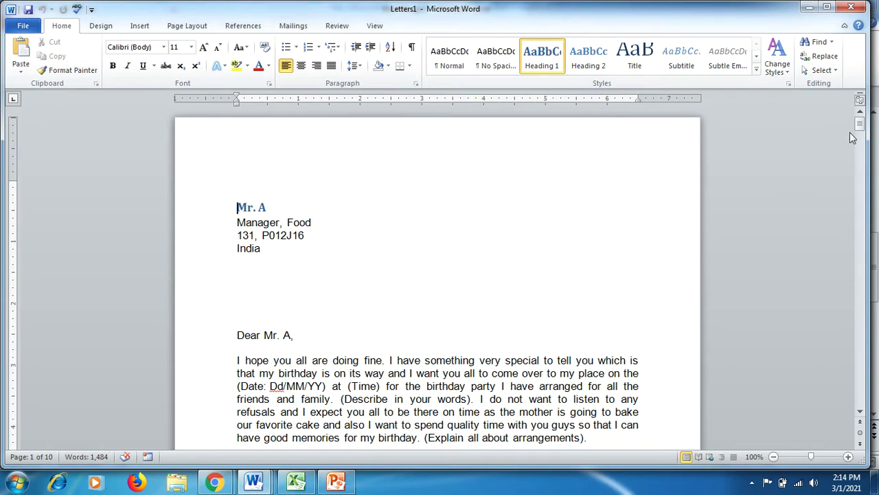
- Skim the merged letters document and show the Navigation Pane
left_click_drag(859, 125, 861, 129)
left_click_drag(862, 140, 876, 59)
left_click(377, 28)
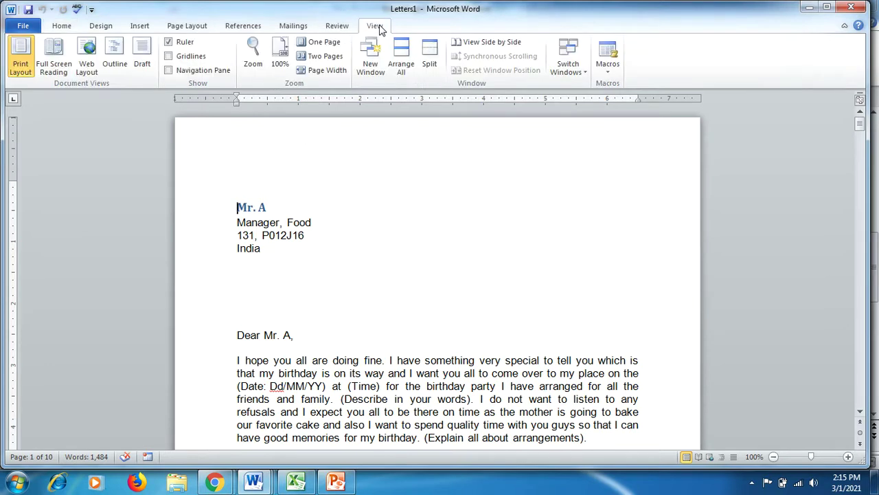
left_click(169, 71)
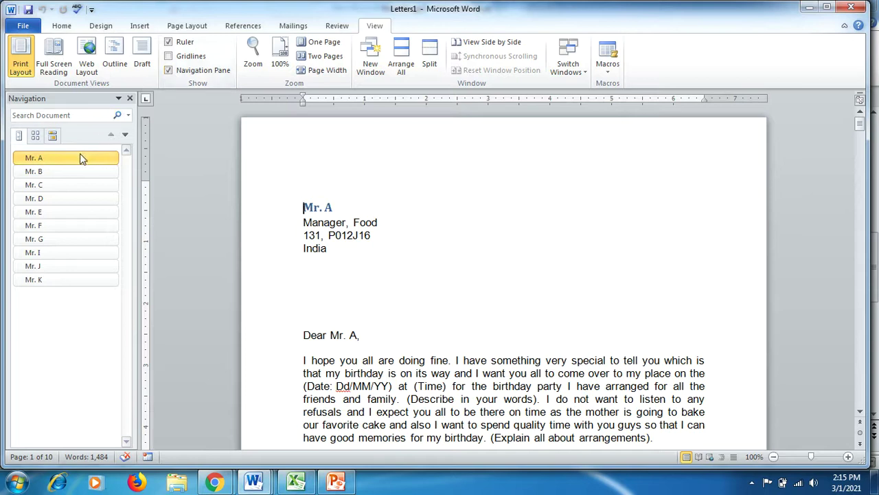
- Browse the merged letters from the second through the eighth recipient by their headings
left_click(72, 173)
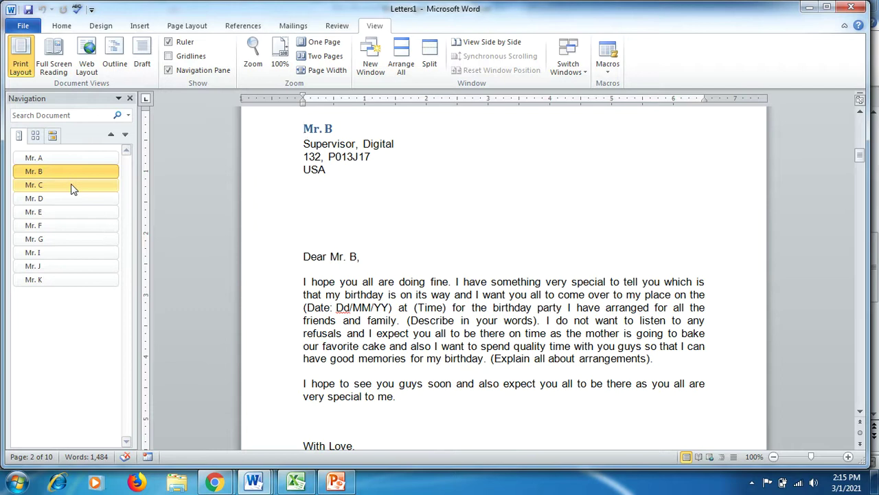
left_click(70, 186)
left_click(67, 201)
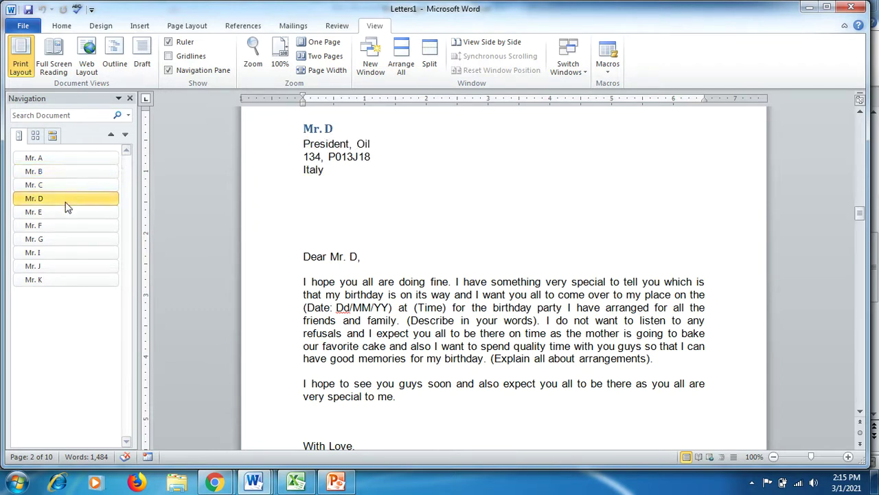
left_click(65, 213)
left_click(66, 227)
left_click(67, 240)
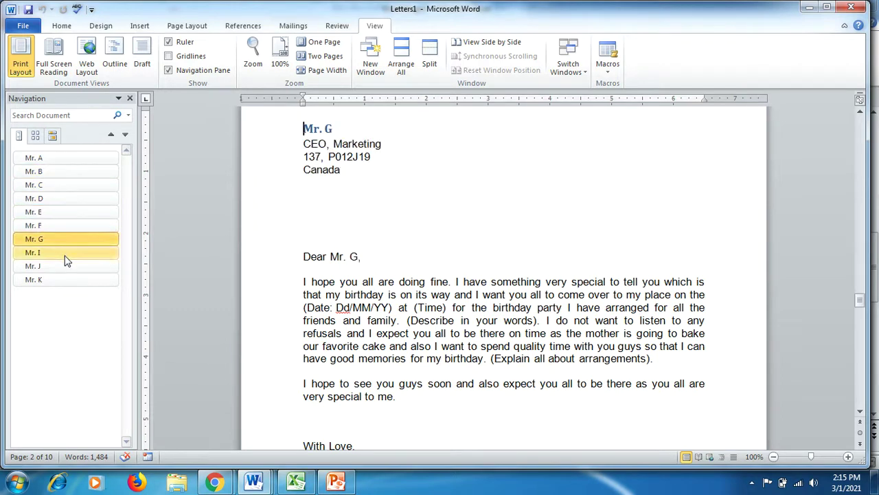
left_click(66, 252)
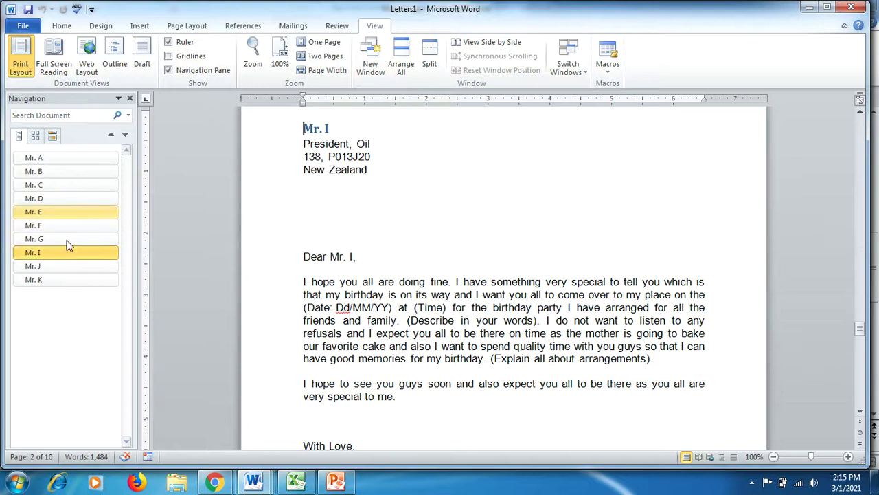
- Compare the body text and address details of the first, third, fifth and ninth merged letters
left_click(81, 160)
left_click_drag(303, 285, 426, 391)
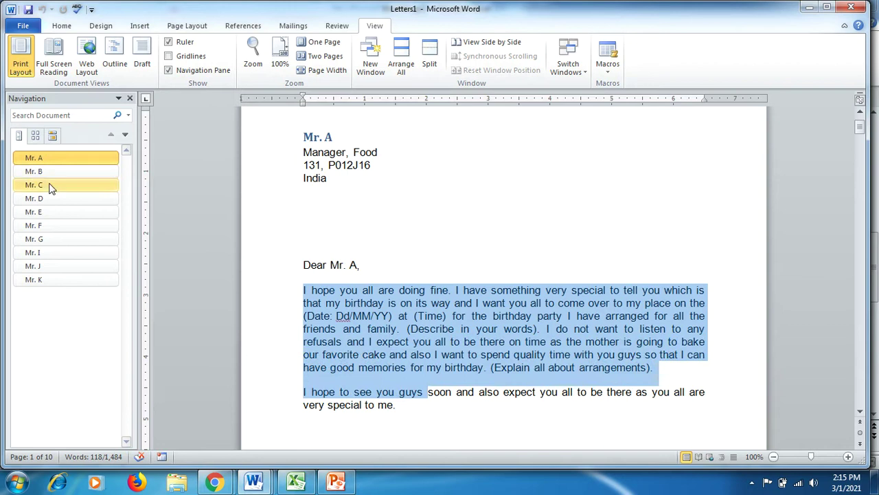
left_click(50, 188)
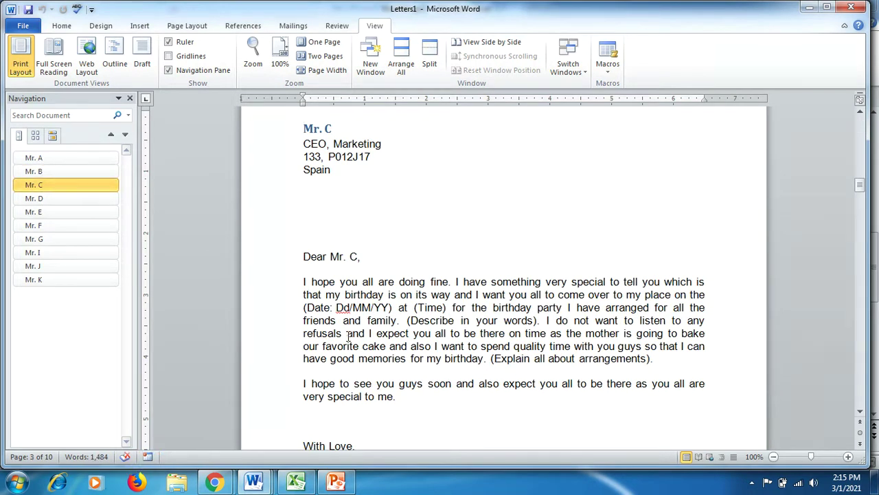
left_click(68, 220)
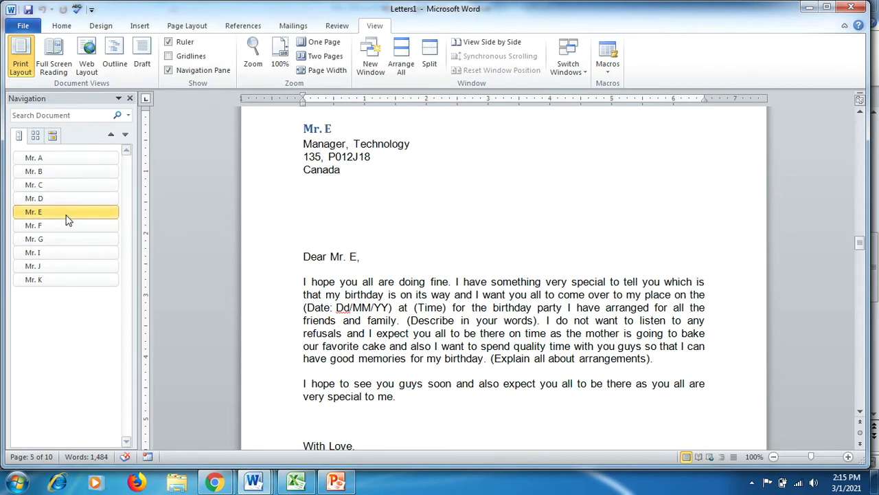
left_click(67, 268)
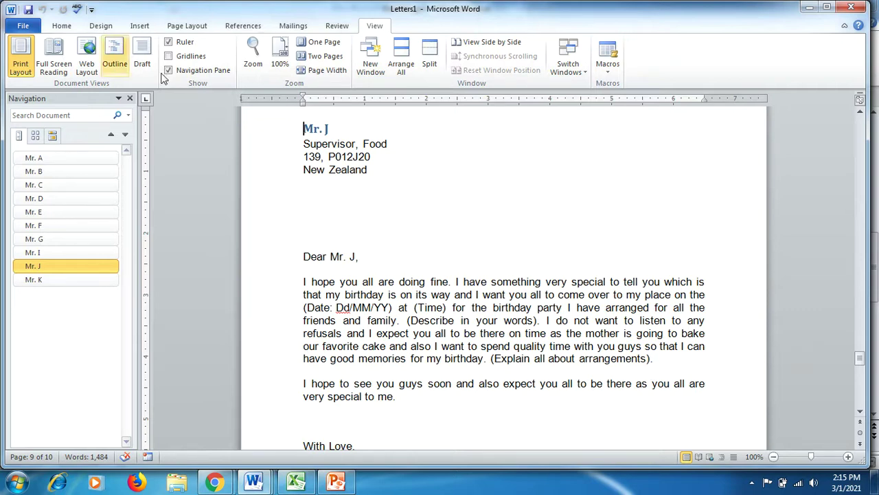
- Return to the first merged letter and close the merged letters document without saving it
left_click(29, 11)
key("Escape")
scroll(862, 117, "up", 2)
left_click(324, 204)
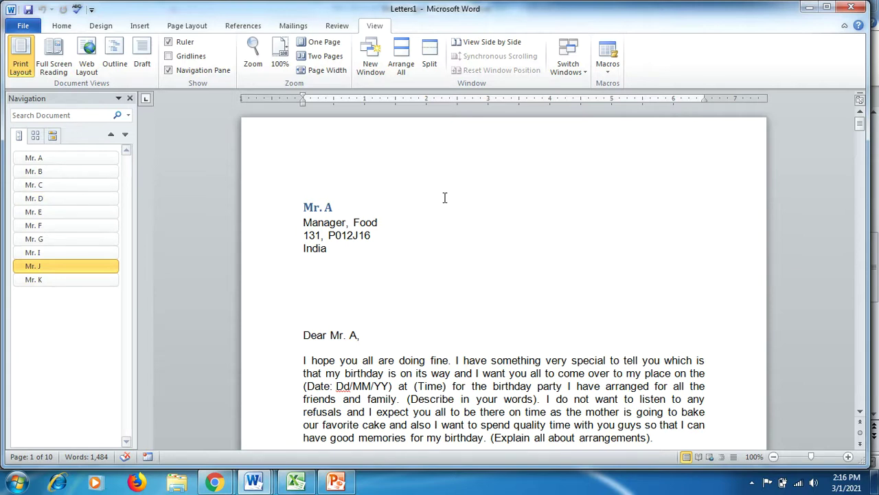
left_click(852, 7)
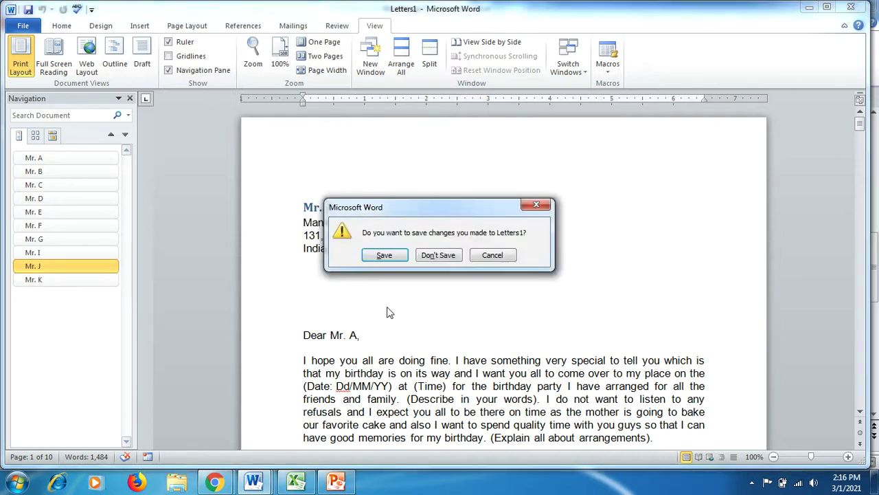
left_click(433, 255)
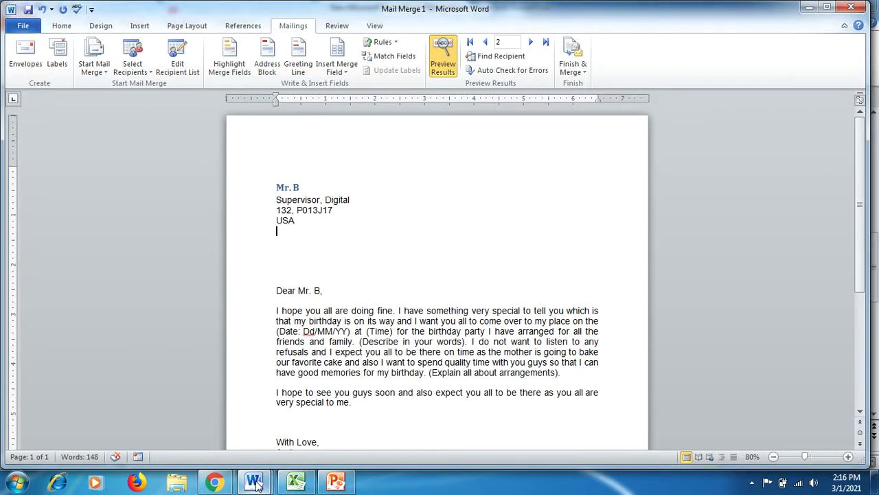
- Switch to the Mail Merge Envelope 2 - Copy document and attach the Mail Merge List workbook as its recipient list
mouse_move(254, 483)
left_click(258, 416)
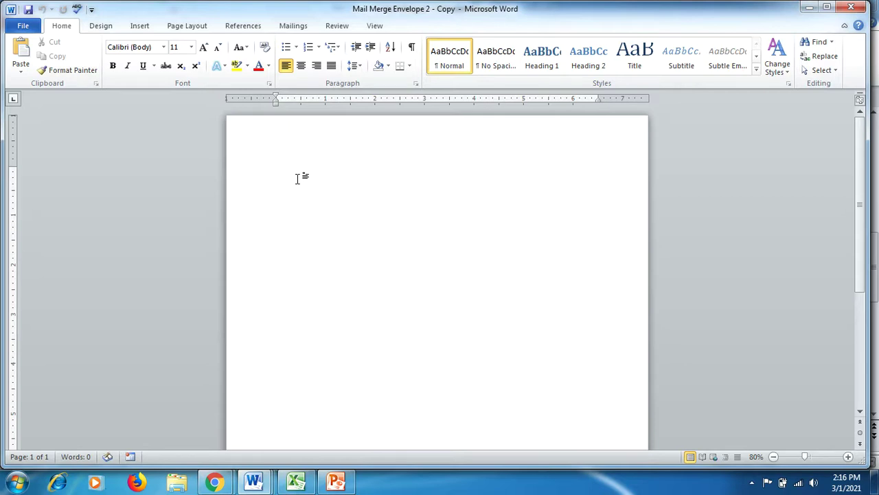
left_click(293, 26)
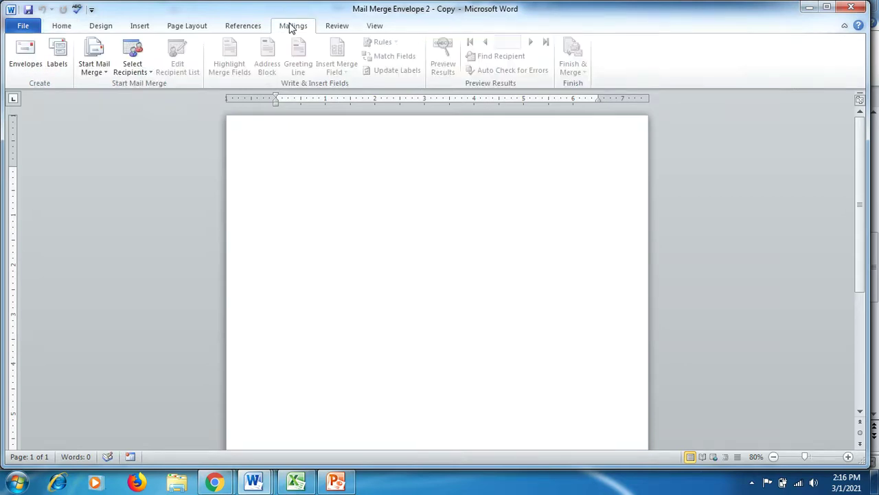
left_click(129, 75)
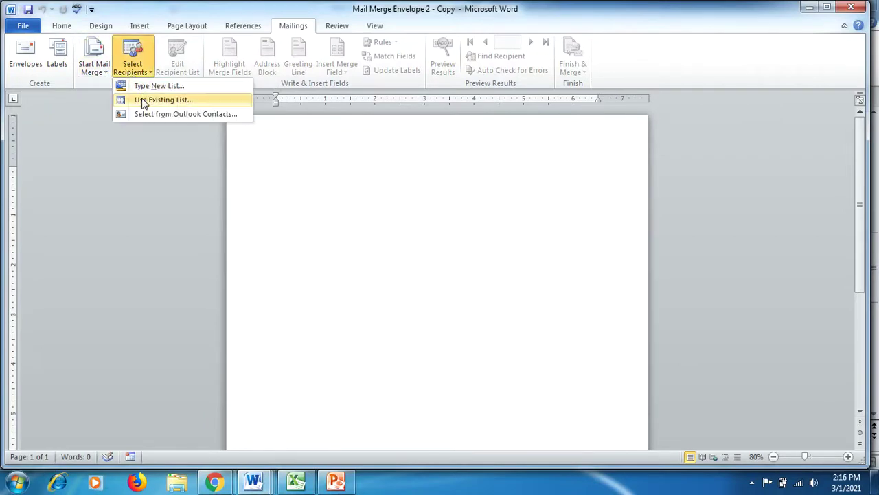
left_click(146, 102)
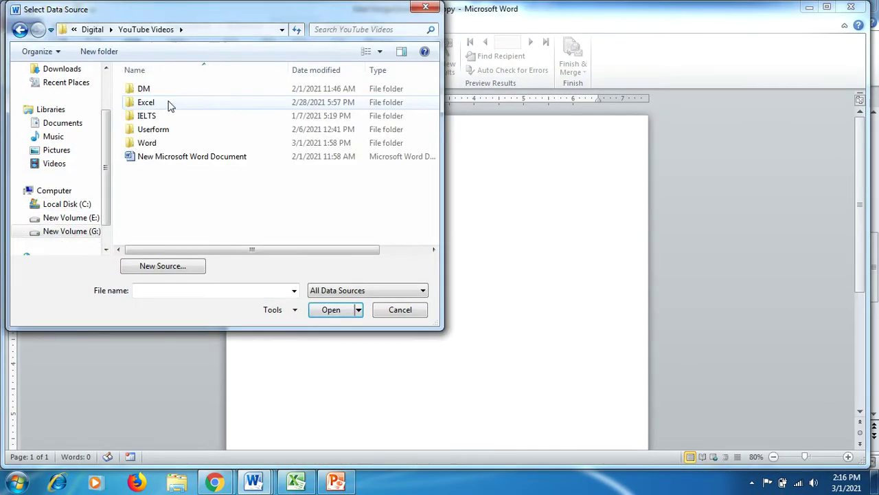
double_click(146, 144)
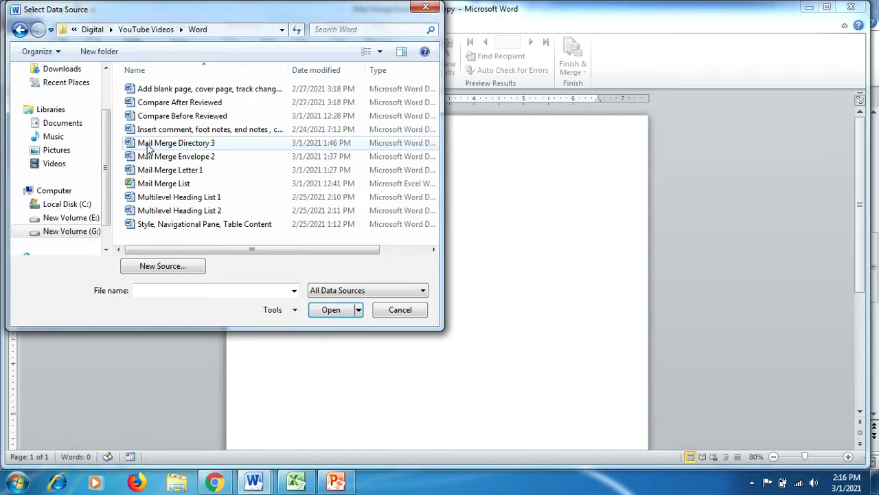
left_click(158, 186)
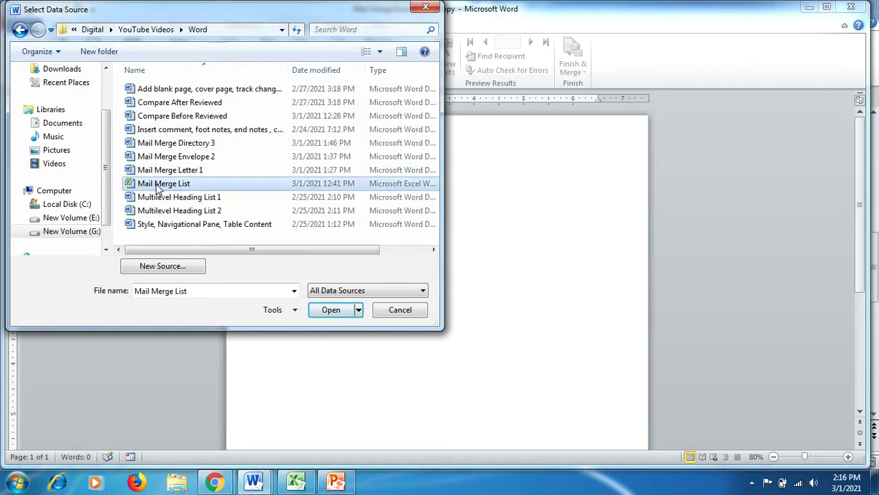
left_click(330, 310)
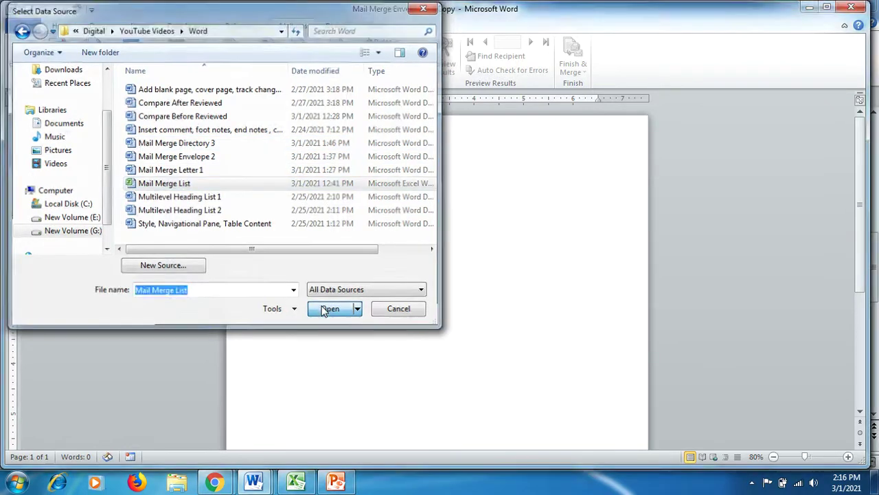
left_click(509, 285)
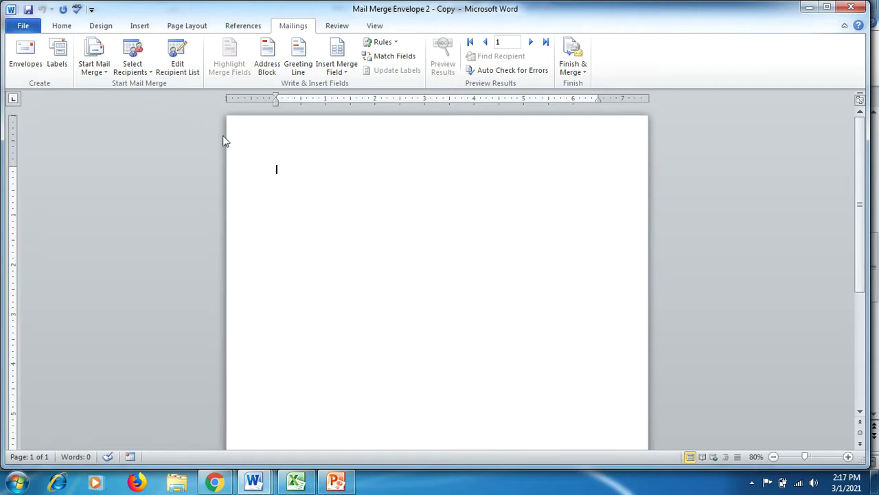
- Set the merge type to Envelopes with envelope size 10, keeping the default address fonts and printing options
left_click(101, 75)
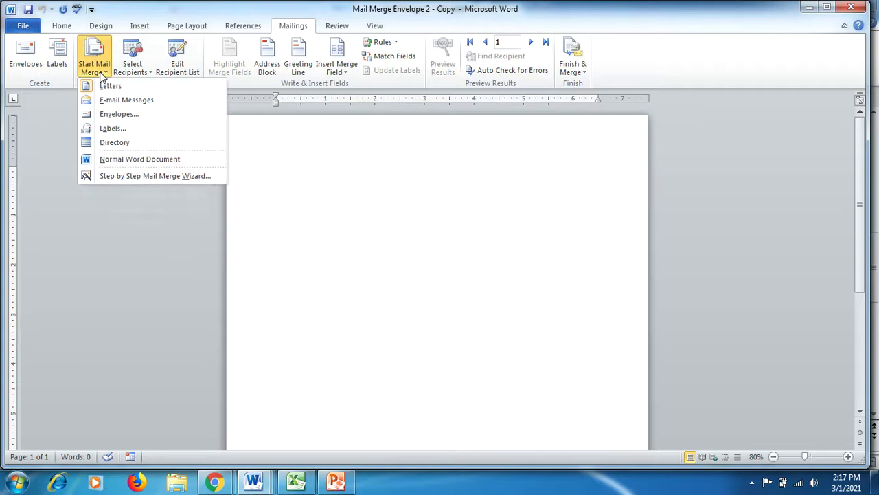
left_click(109, 117)
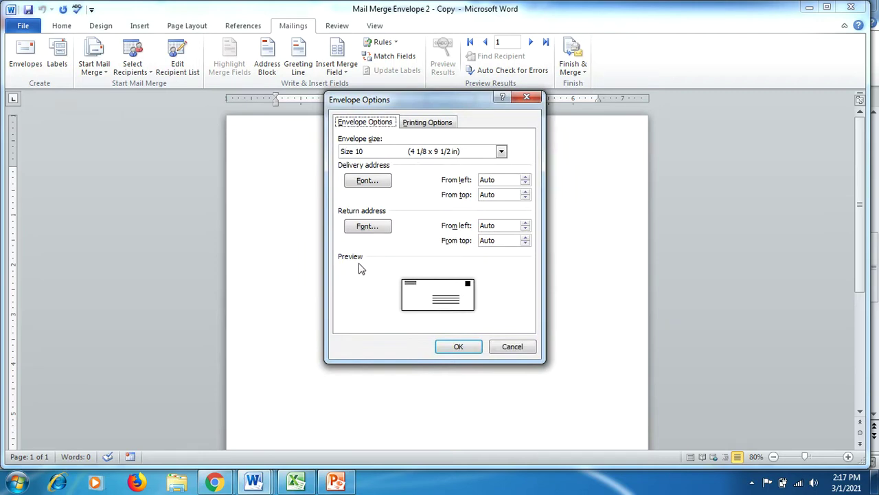
left_click(502, 152)
left_click(502, 152)
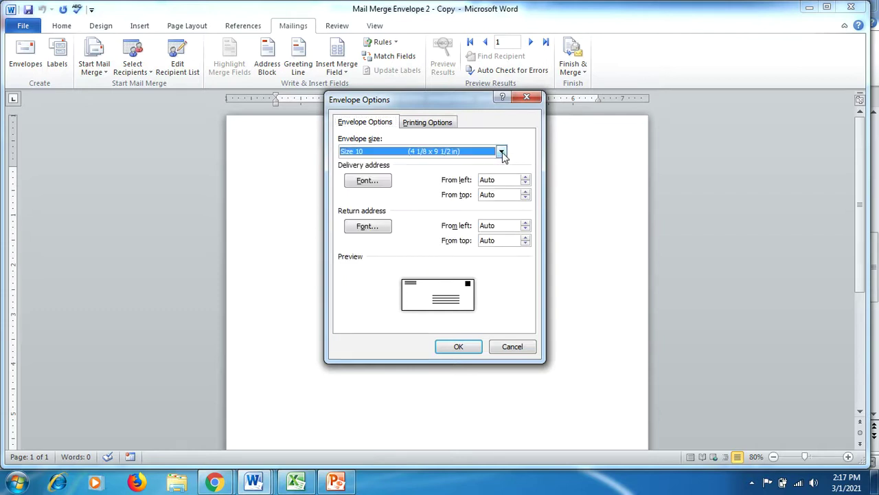
left_click(378, 180)
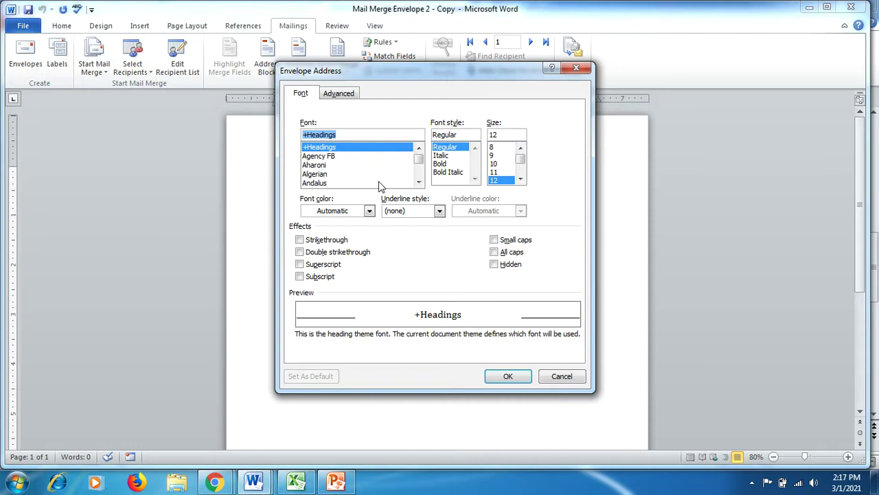
left_click(571, 69)
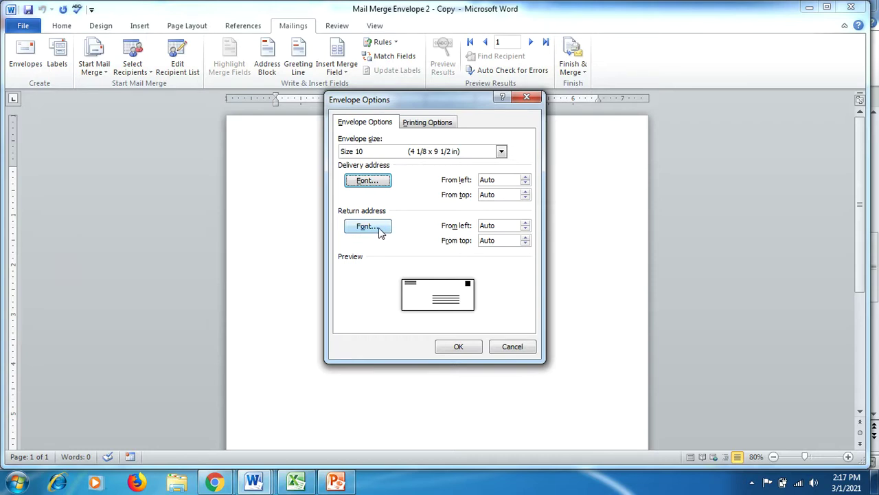
left_click(427, 123)
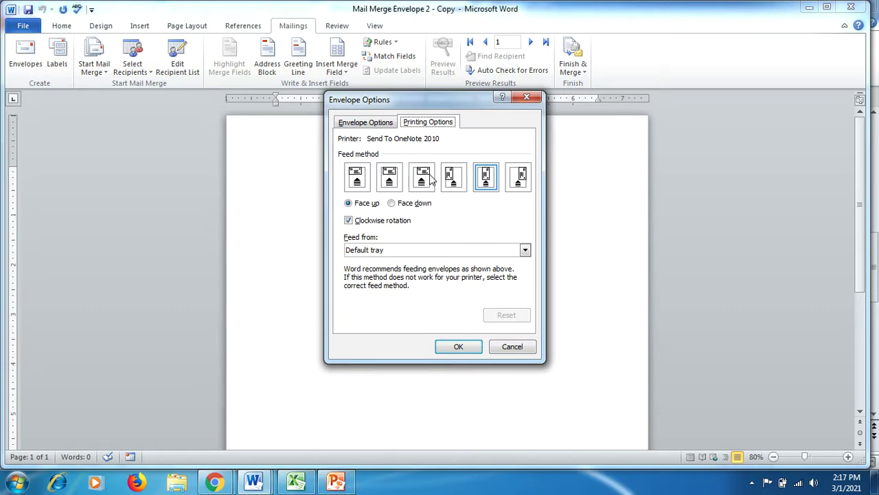
left_click(458, 346)
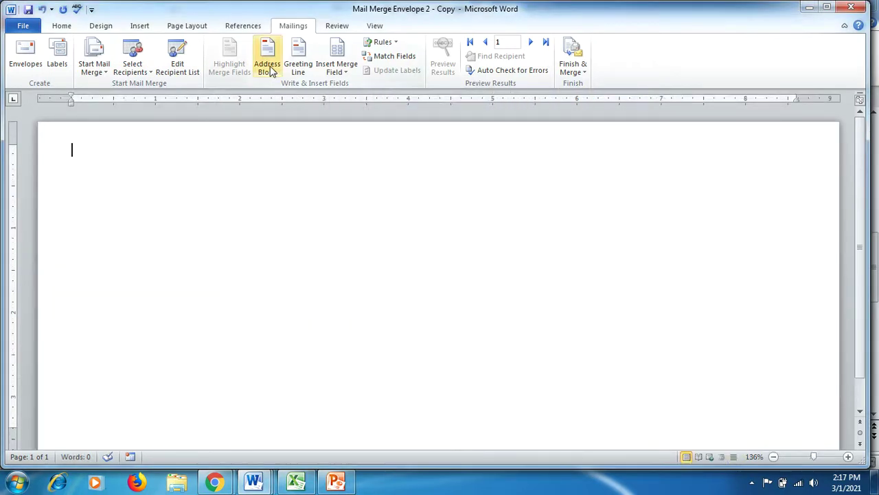
- Insert an address block with the default format on the envelope and preview the results through the sixth recipient
left_click(270, 71)
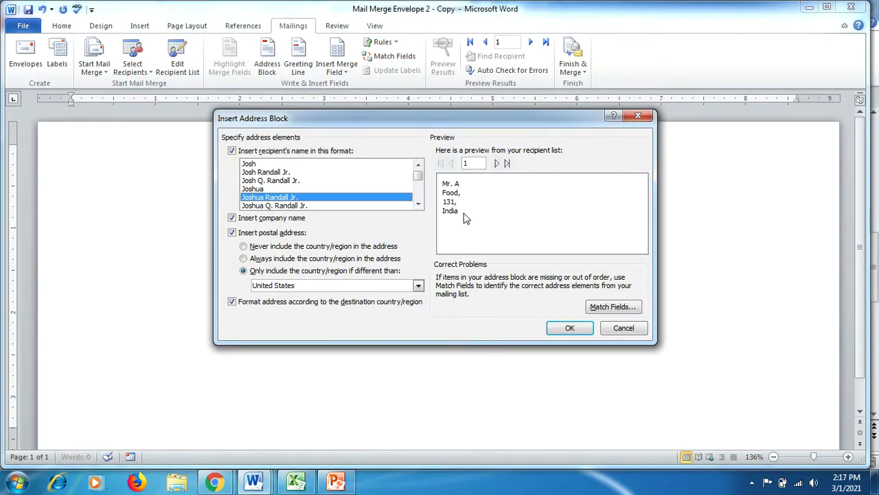
left_click(584, 331)
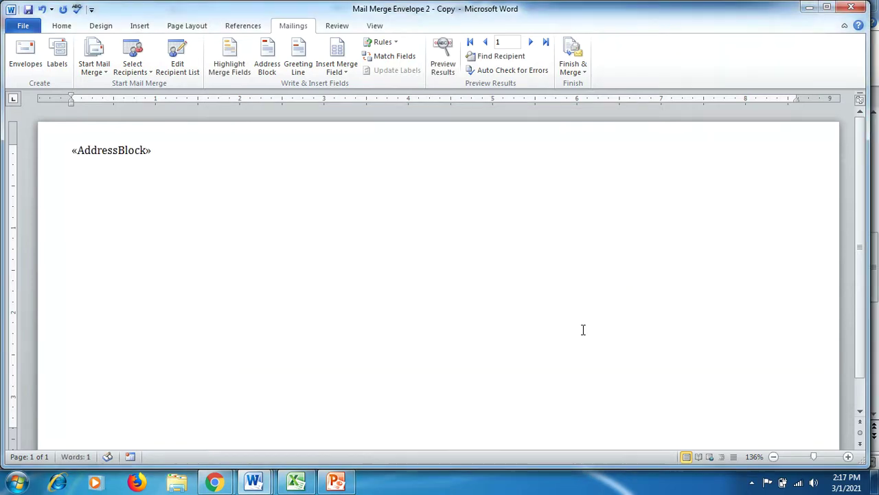
left_click(443, 67)
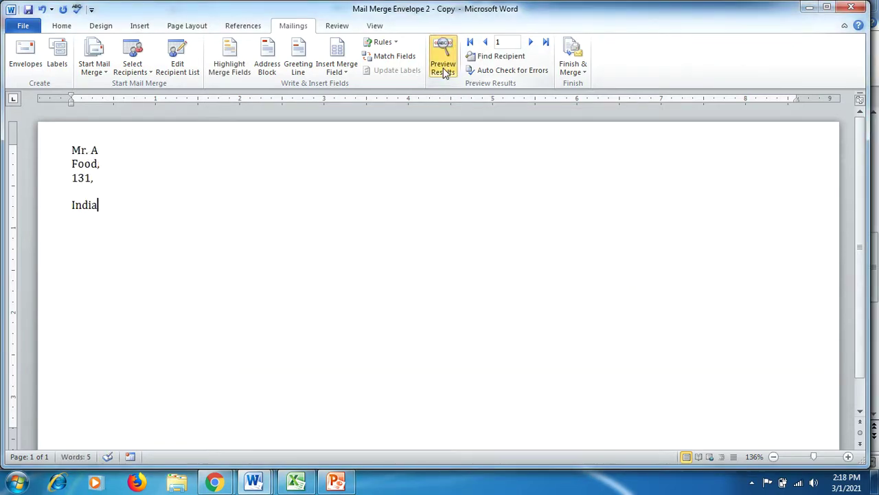
left_click(531, 42)
left_click(531, 43)
left_click(531, 42)
left_click(531, 43)
left_click(531, 42)
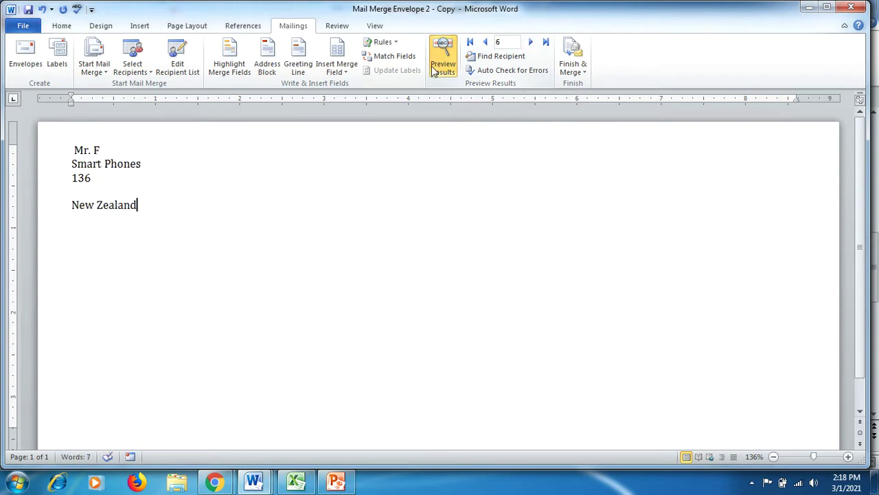
- Indent the address block to about 3.4 inches on the ruler and lower the envelope's top margin to about 0.9 inch
left_click_drag(146, 202, 72, 146)
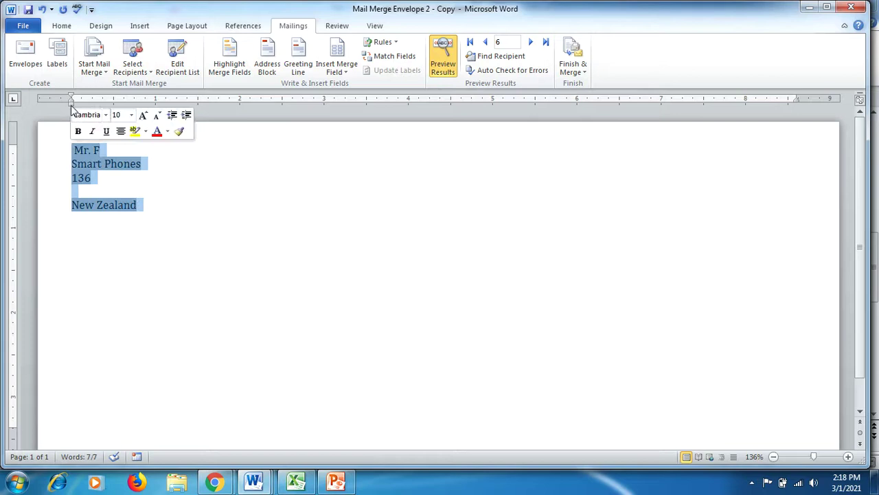
left_click_drag(71, 103, 356, 130)
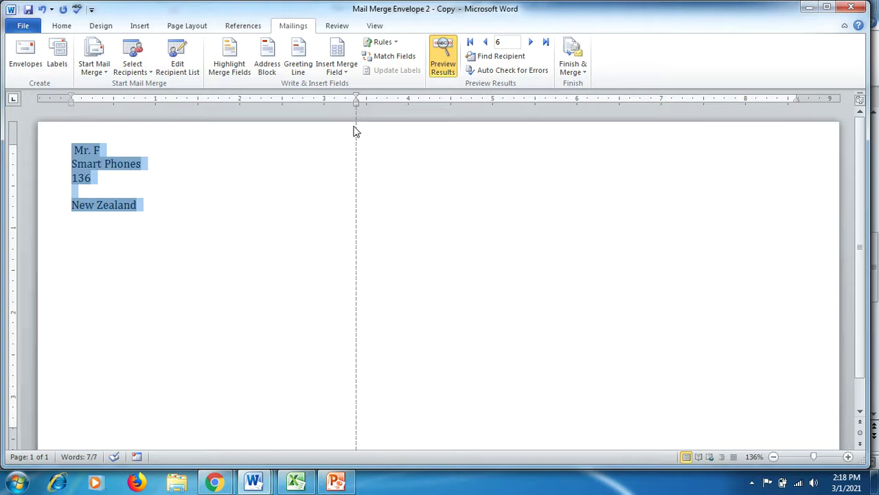
left_click_drag(355, 131, 356, 131)
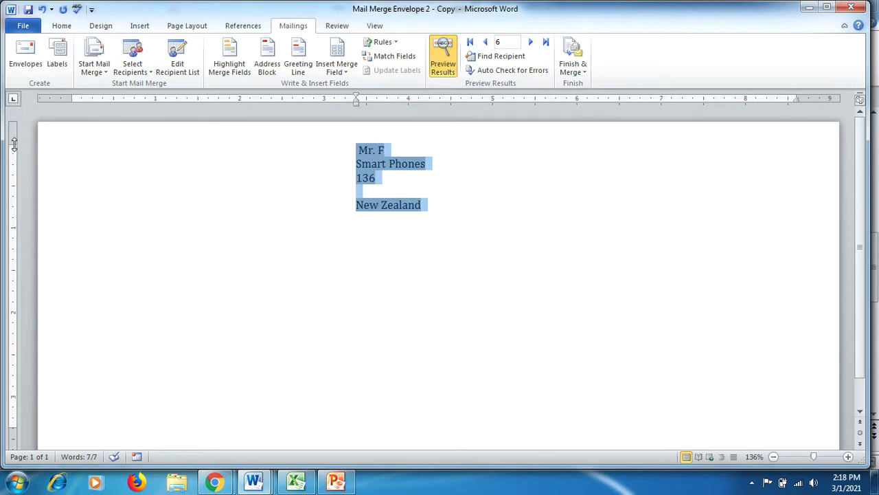
left_click_drag(14, 145, 17, 197)
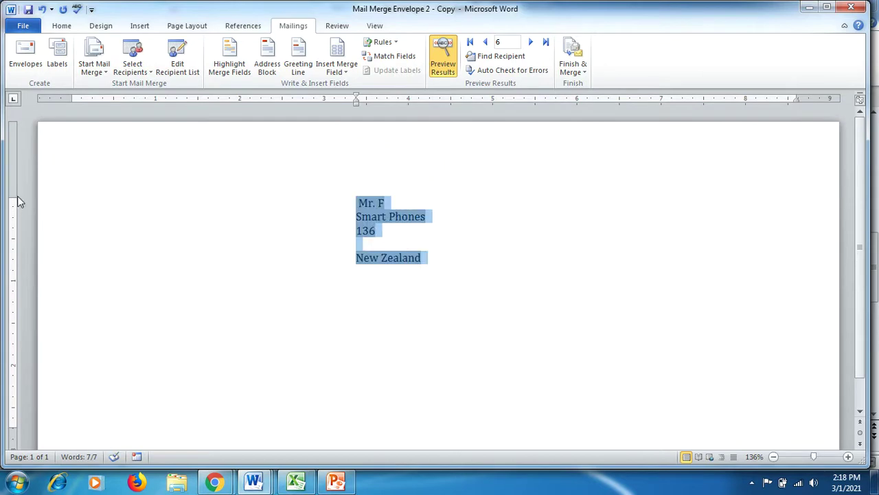
left_click(252, 244)
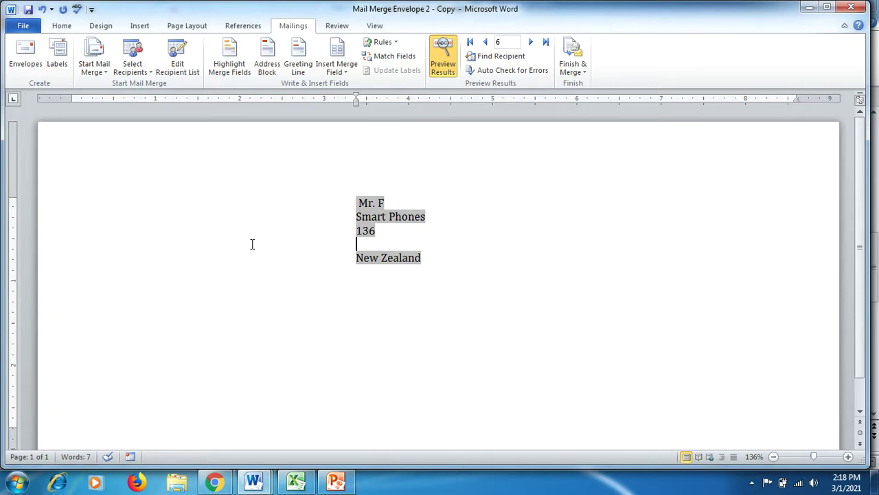
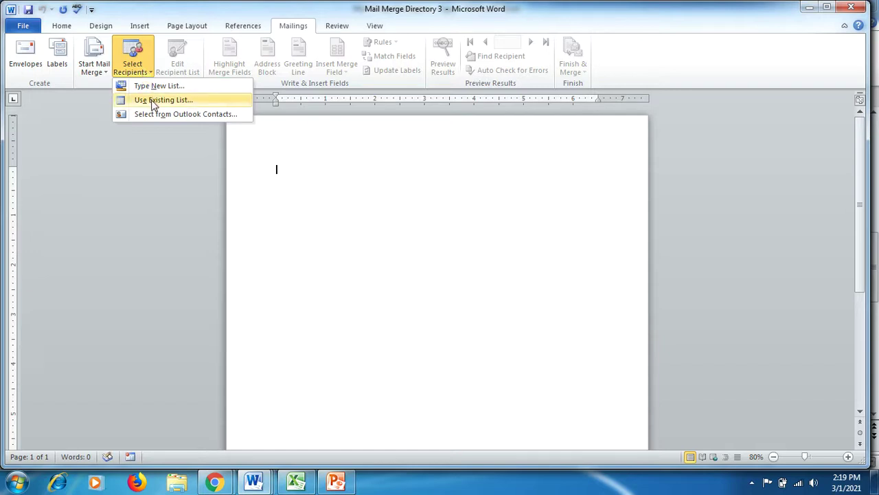
- Attach Sheet1$ of the Mail Merge List workbook to the Mail Merge Directory 3 document and set the merge type to Directory
left_click(152, 102)
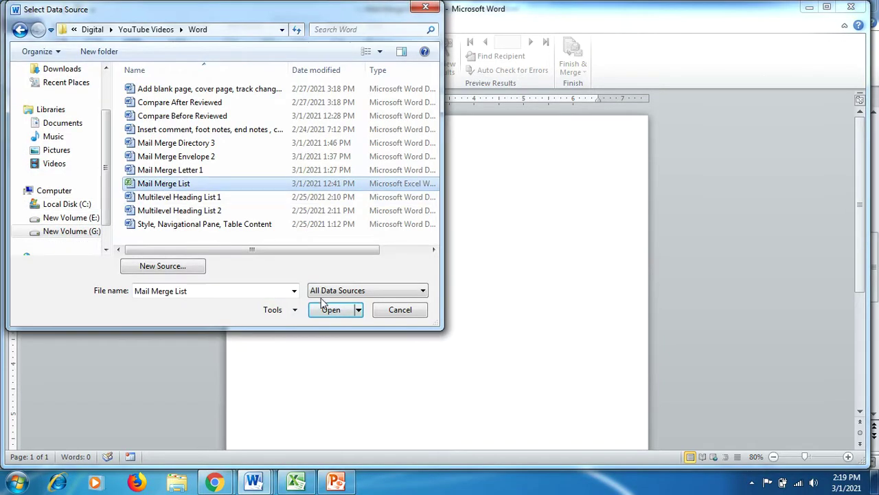
left_click(324, 310)
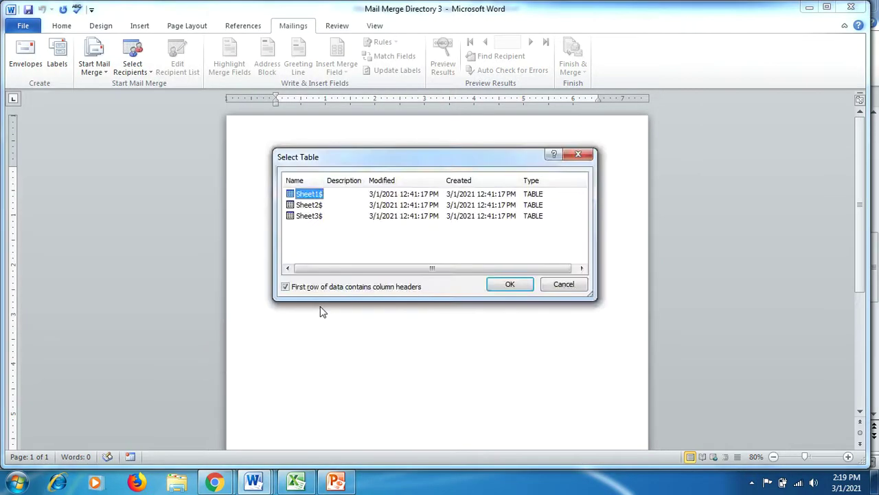
left_click(507, 285)
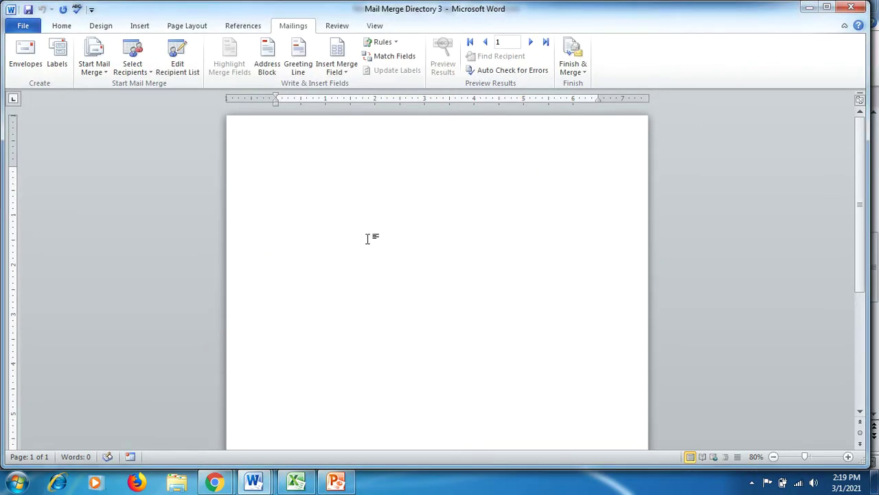
left_click(90, 75)
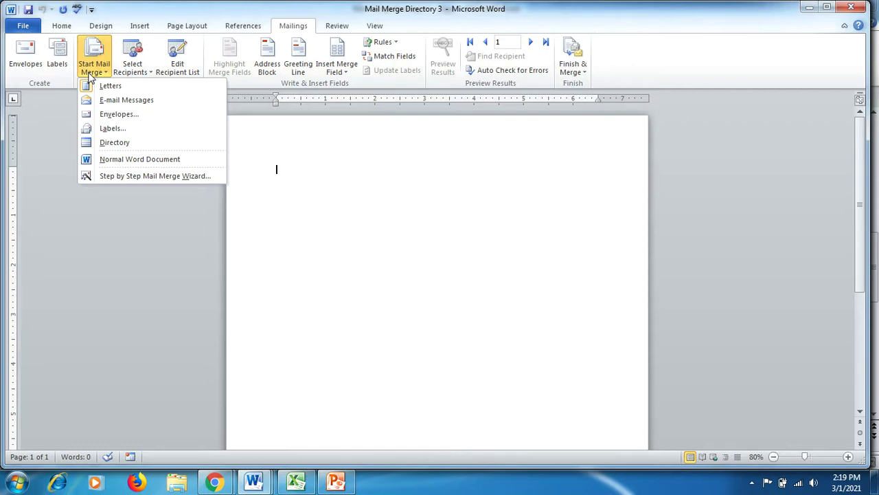
left_click(108, 142)
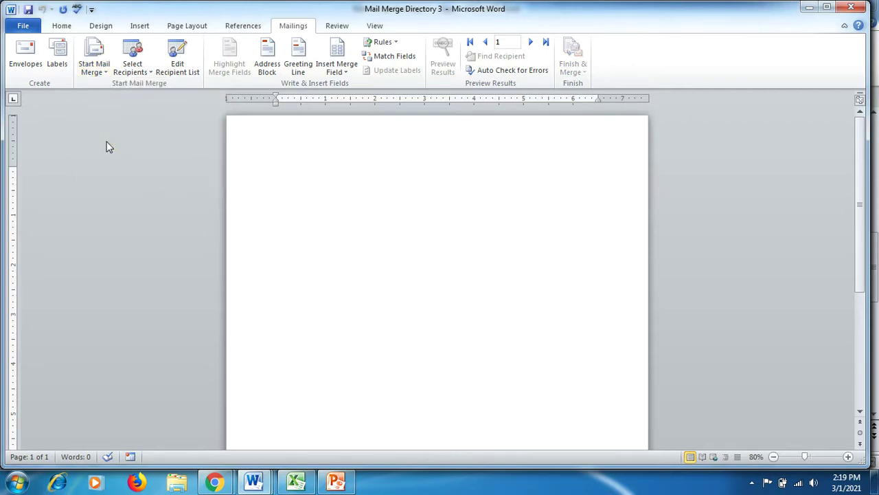
- Insert a table with one row and six columns in the directory document
left_click(136, 26)
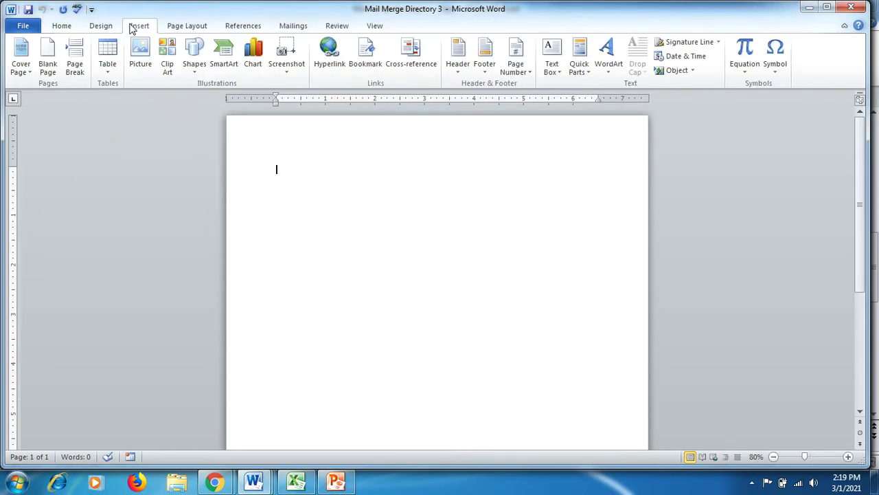
left_click(110, 69)
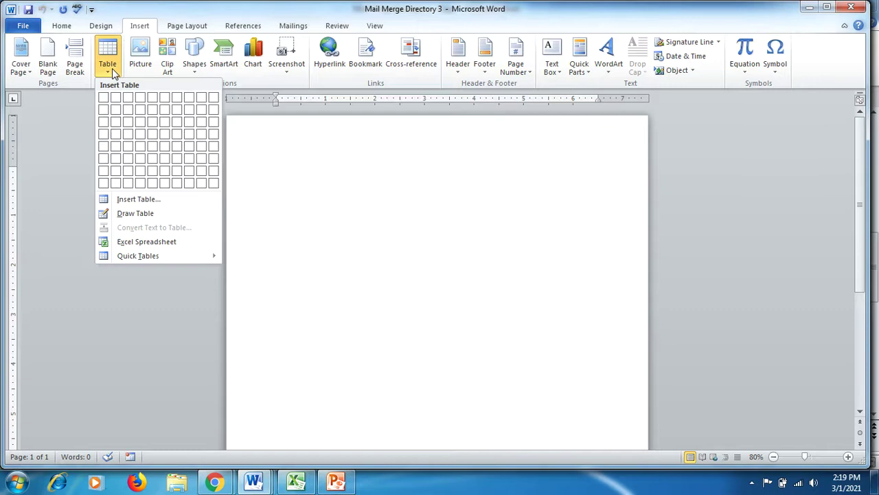
left_click(165, 103)
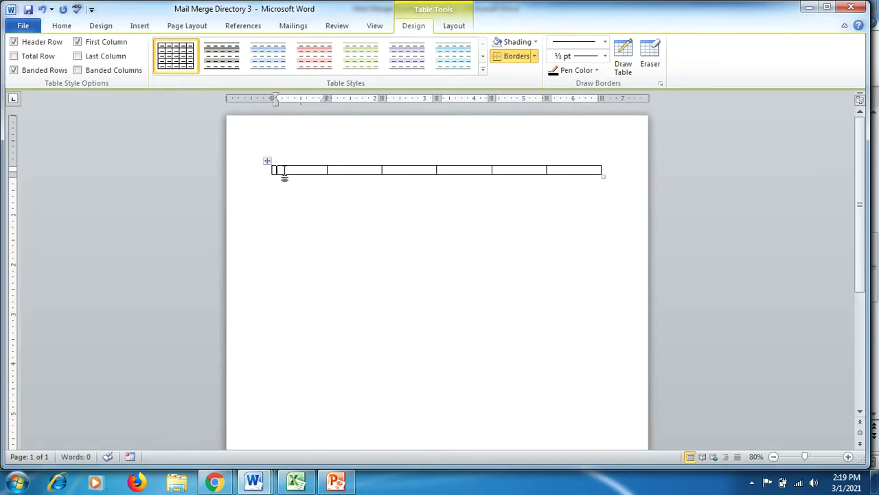
- Insert the Name, Designation and Company merge fields into the first, second and third cells of the directory table
left_click(293, 25)
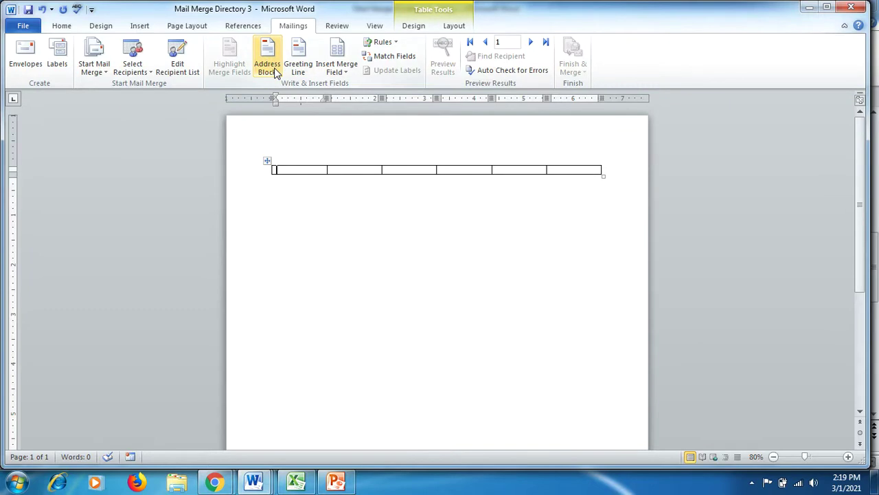
left_click(335, 70)
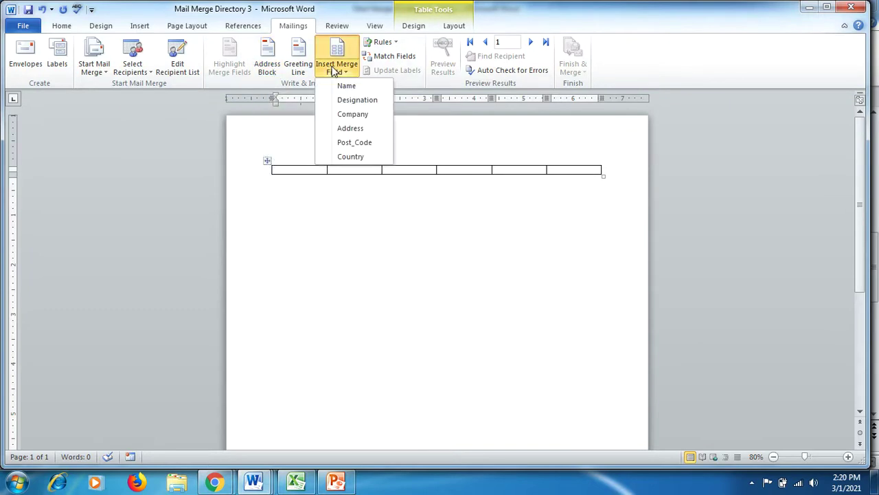
left_click(349, 87)
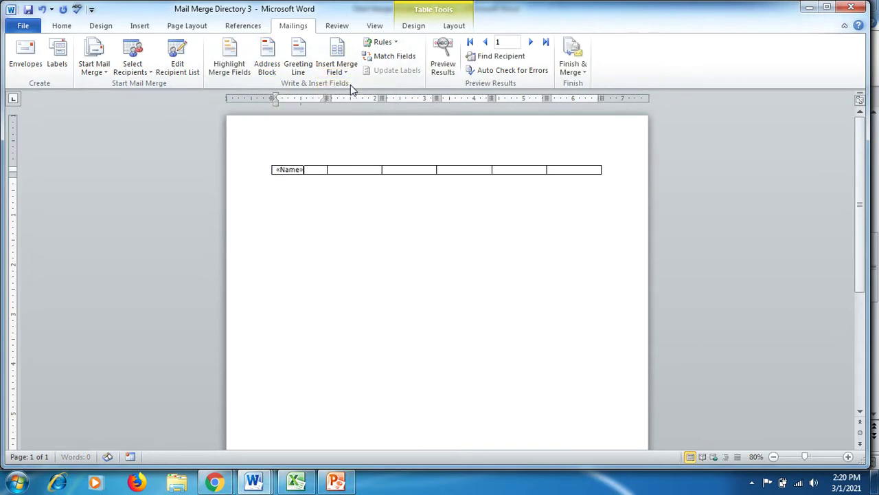
left_click(344, 172)
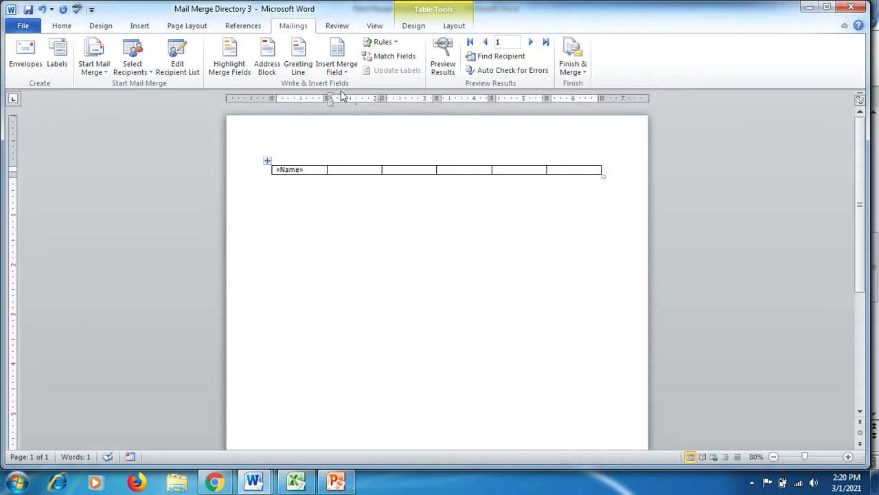
left_click(337, 68)
left_click(353, 101)
left_click(401, 169)
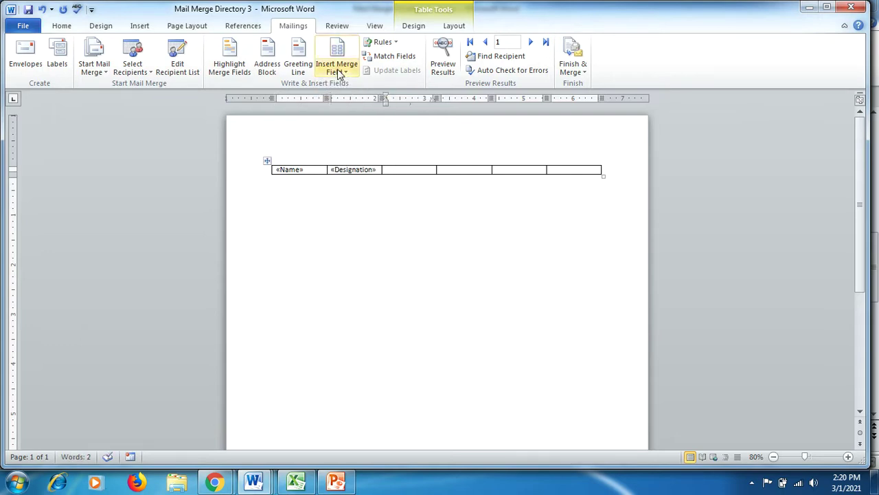
left_click(337, 67)
left_click(353, 114)
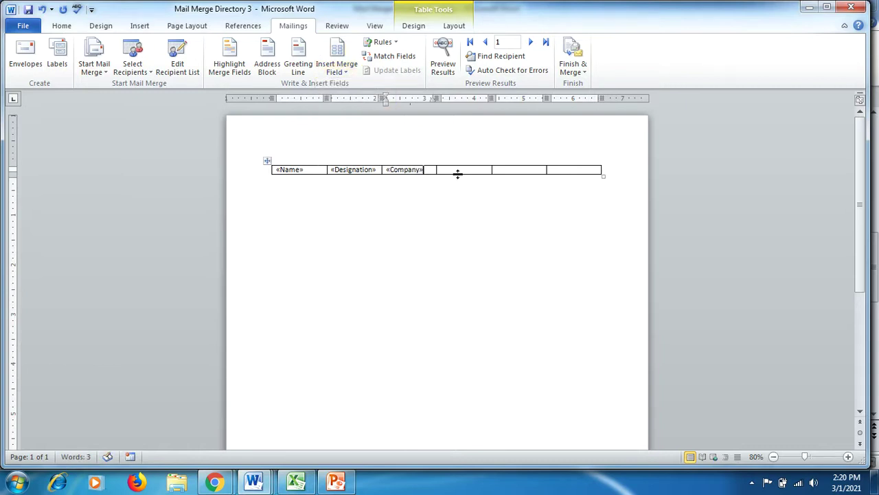
- Insert the Address, Post_Code and Country merge fields into the fourth, fifth and sixth cells of the directory table
left_click(337, 67)
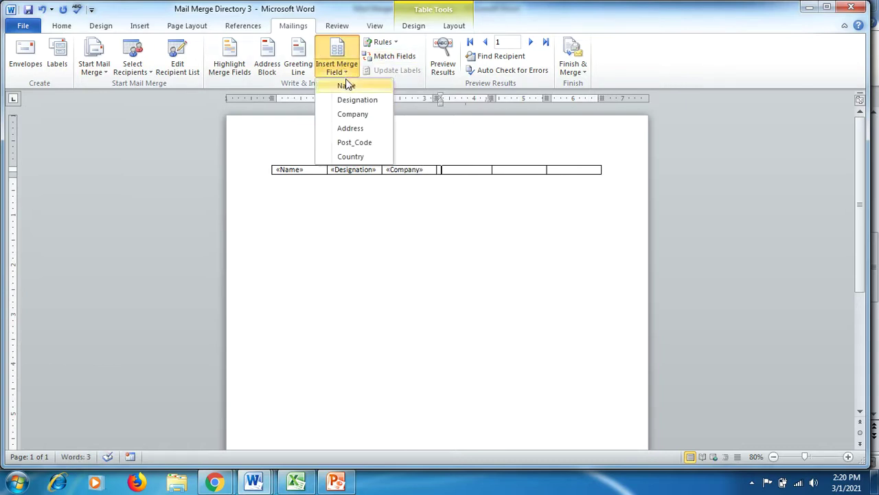
left_click(360, 128)
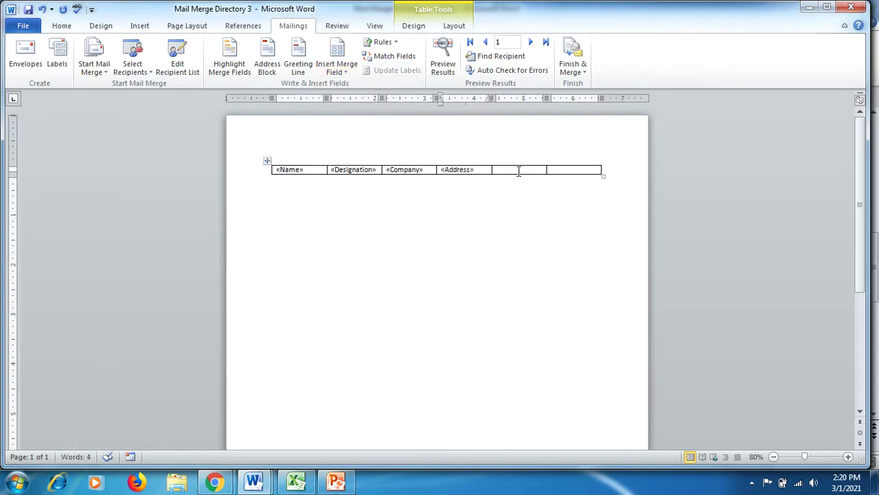
left_click(517, 172)
left_click(347, 74)
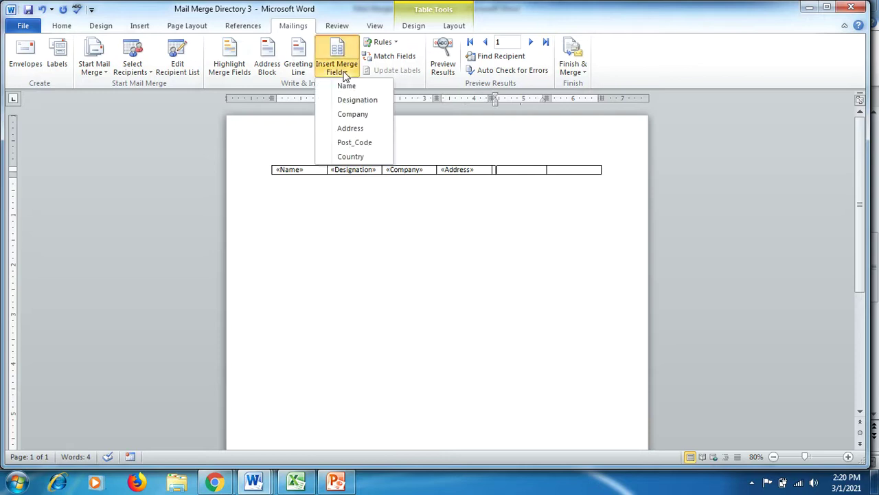
left_click(360, 141)
left_click(560, 169)
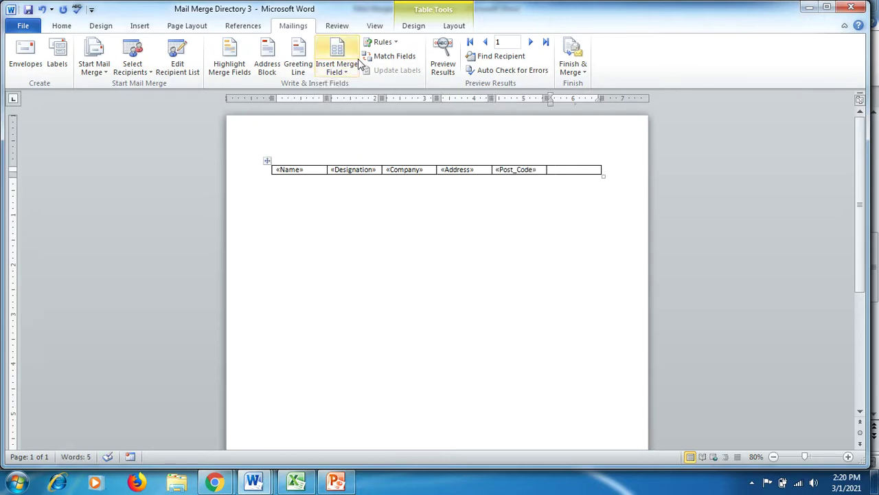
left_click(347, 74)
left_click(351, 159)
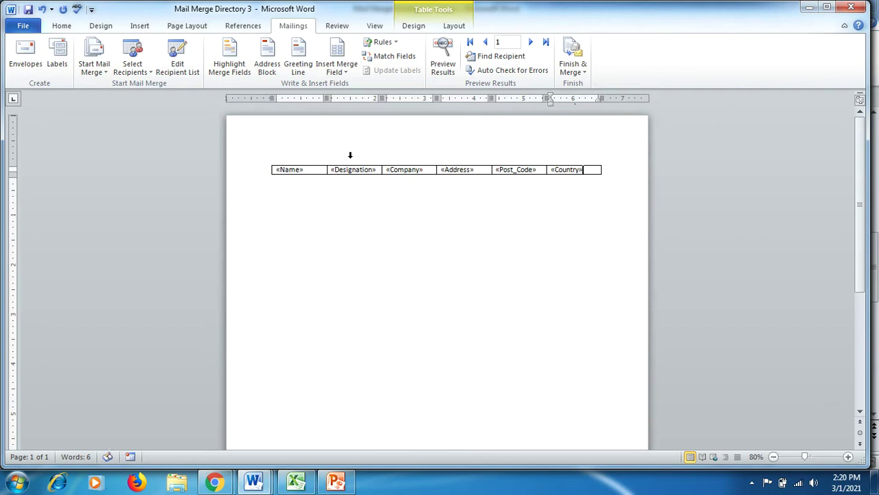
- Preview the directory results and merge all records into a new document
left_click(447, 72)
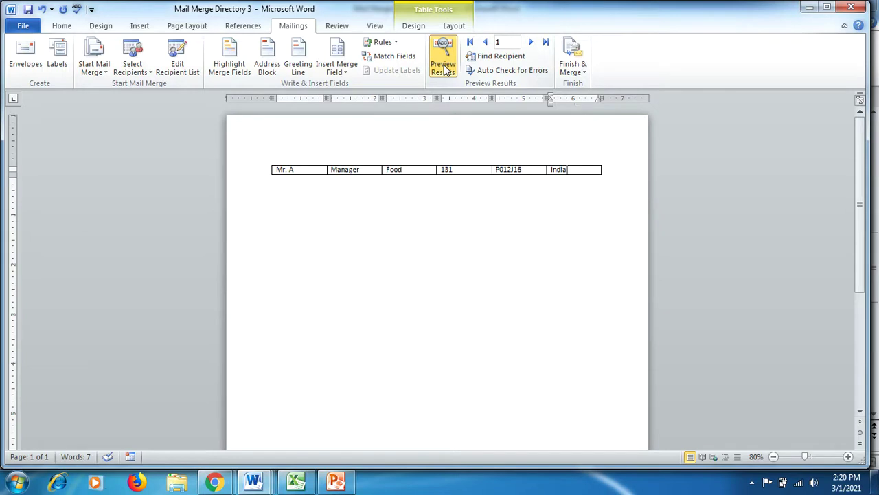
left_click(579, 71)
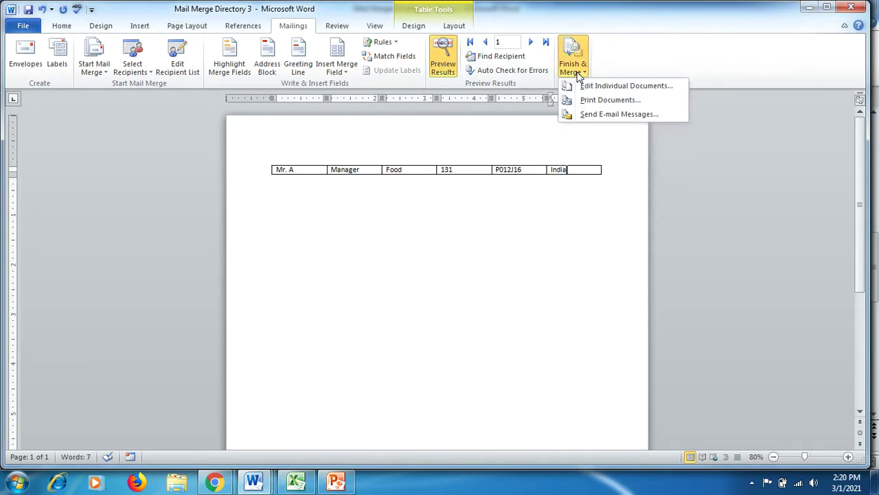
left_click(596, 87)
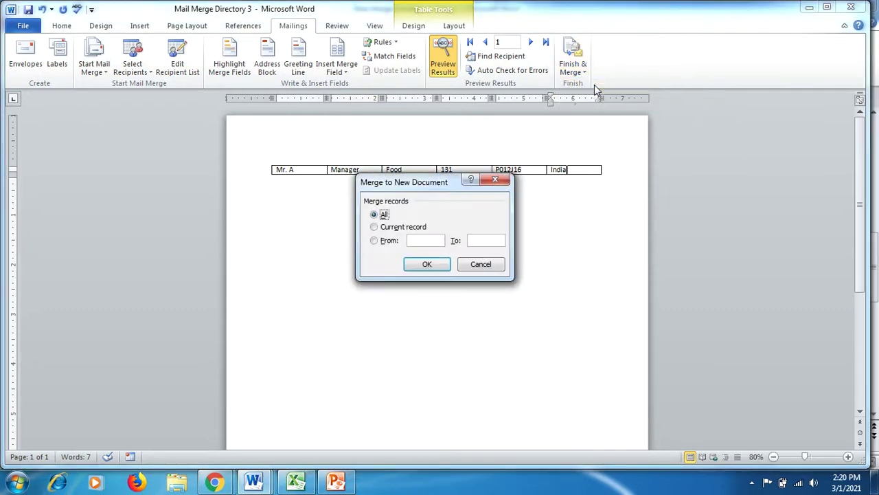
left_click(428, 264)
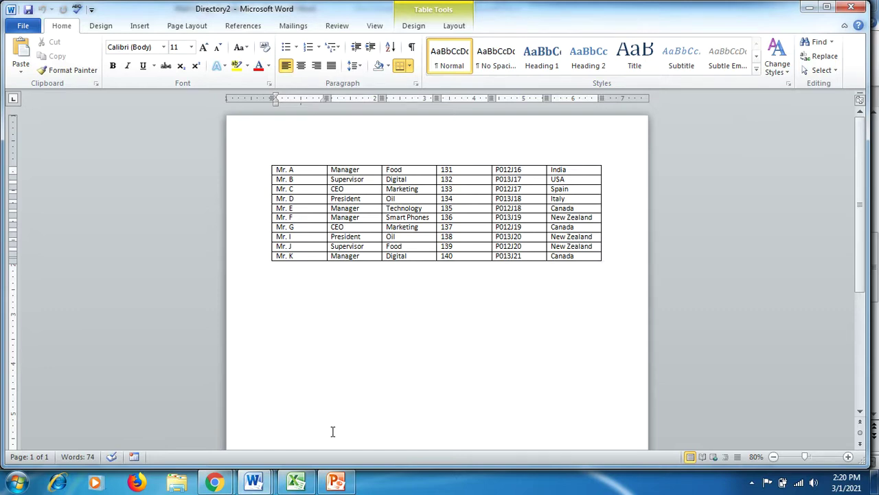
- Switch to the PowerPoint presentation to show the mail merge summary slide
left_click(333, 483)
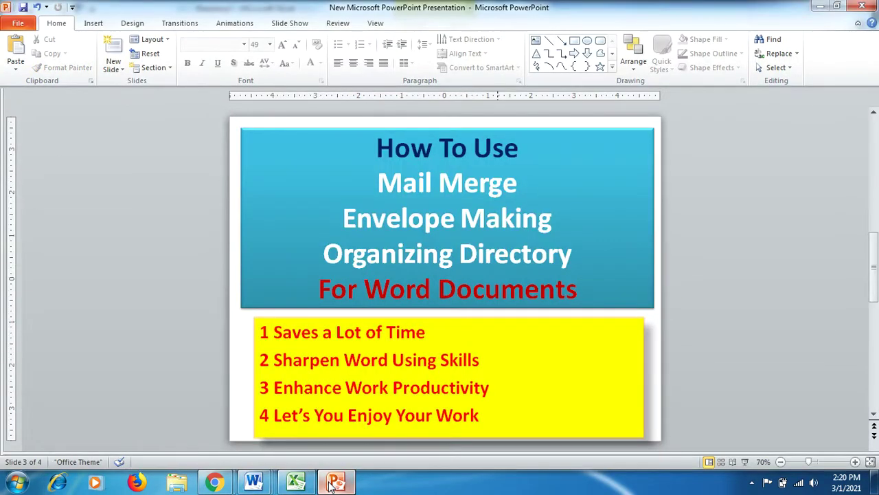